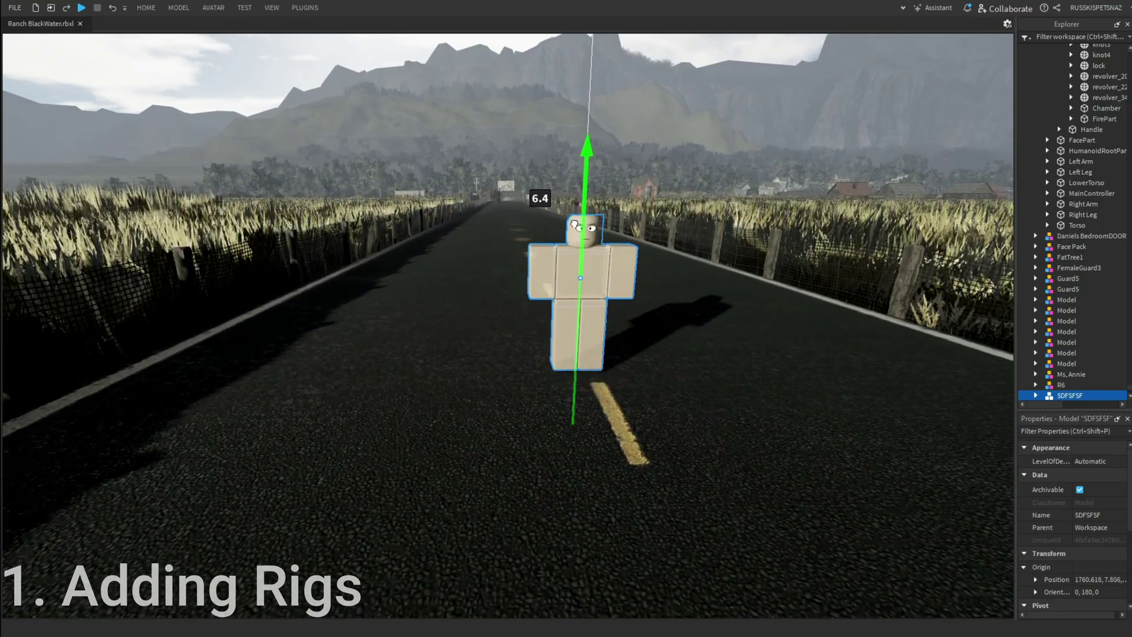
Nudge the SDFSFSF rig to a new spot on the road and zoom in on it.
drag(519, 330, 502, 339)
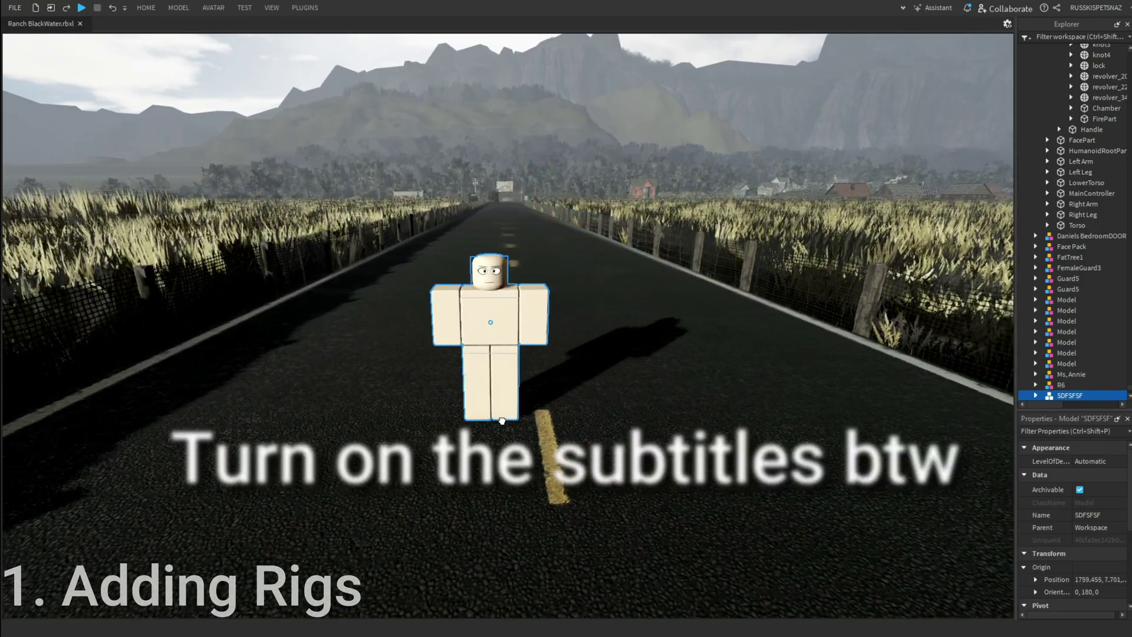
scroll(510, 413, up, 3)
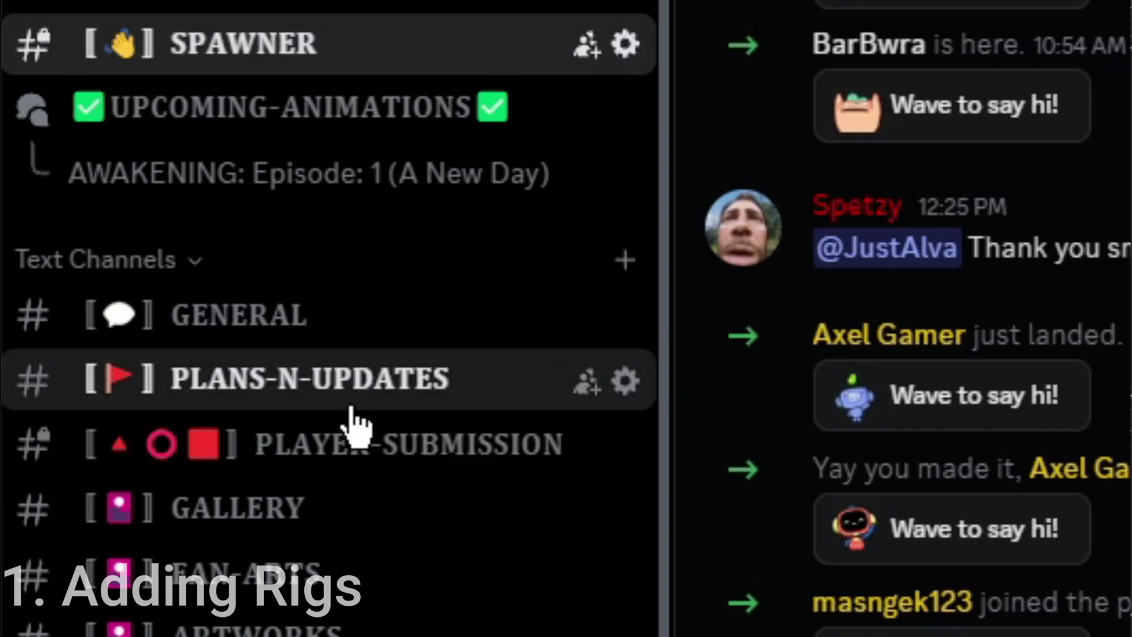
Get Better Rig.rbxm from the pinned PLANS-N-UPDATES message and import it into the Studio scene.
click(349, 401)
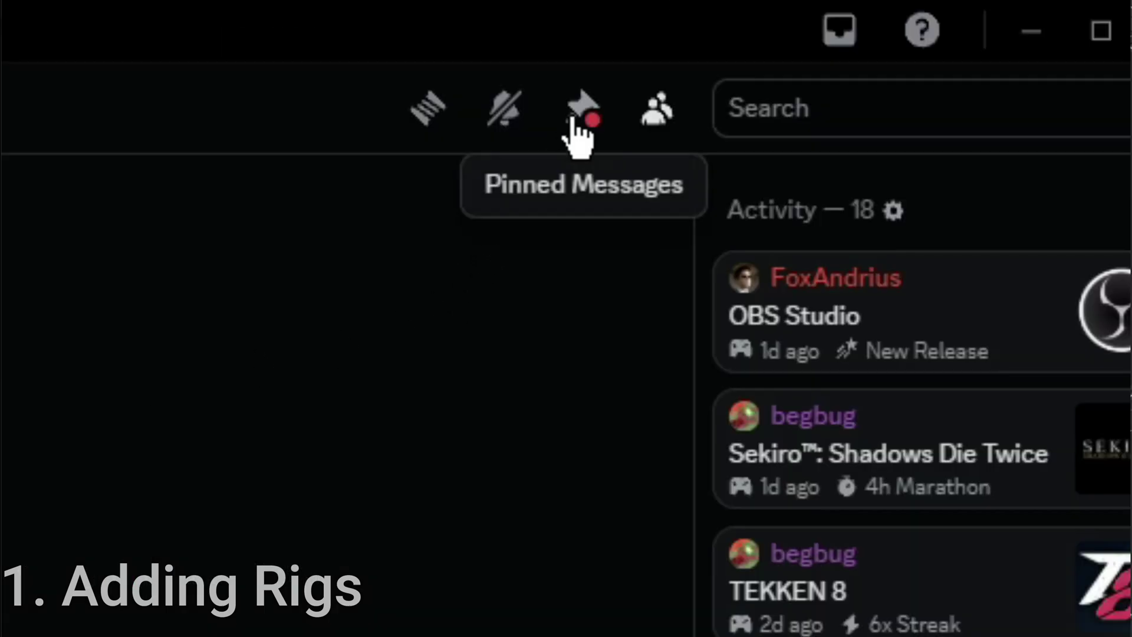
click(580, 112)
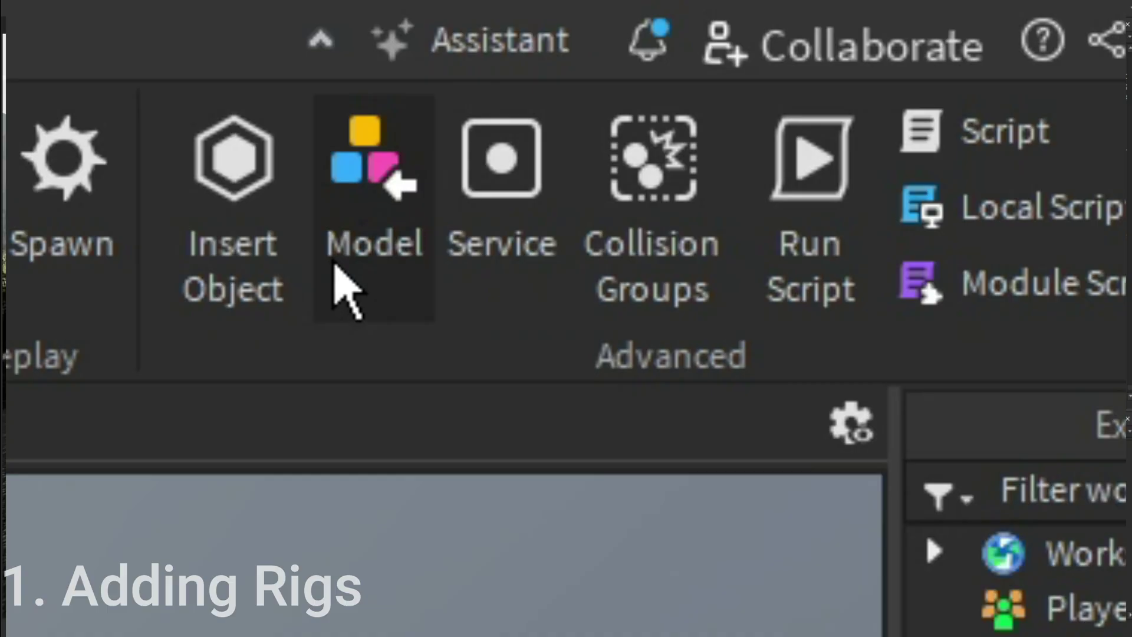
click(390, 230)
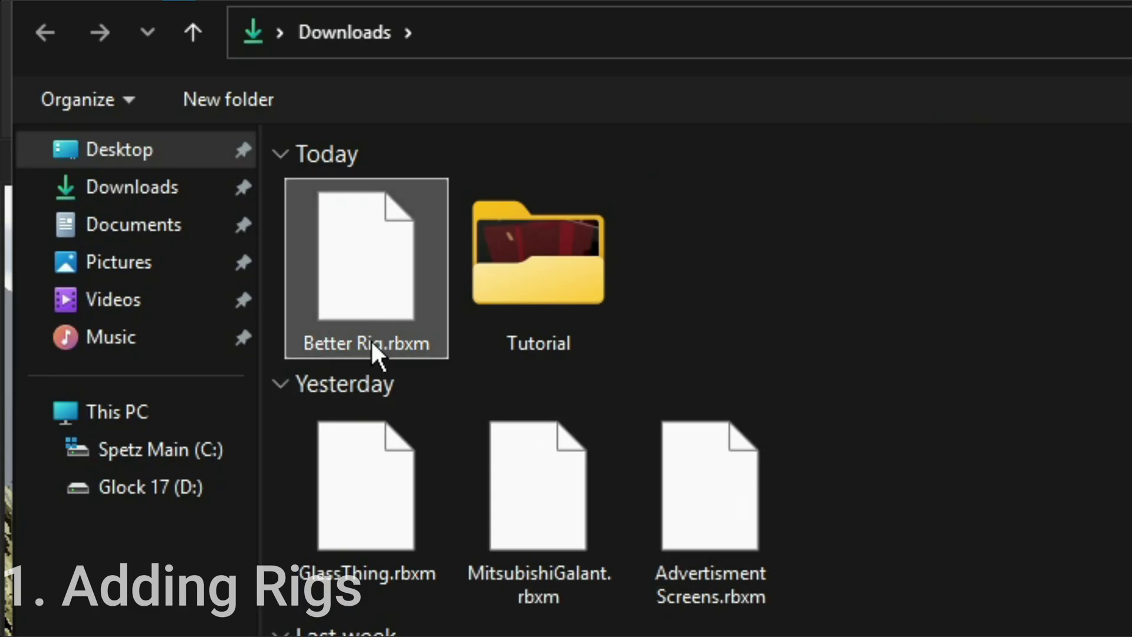
double_click(396, 260)
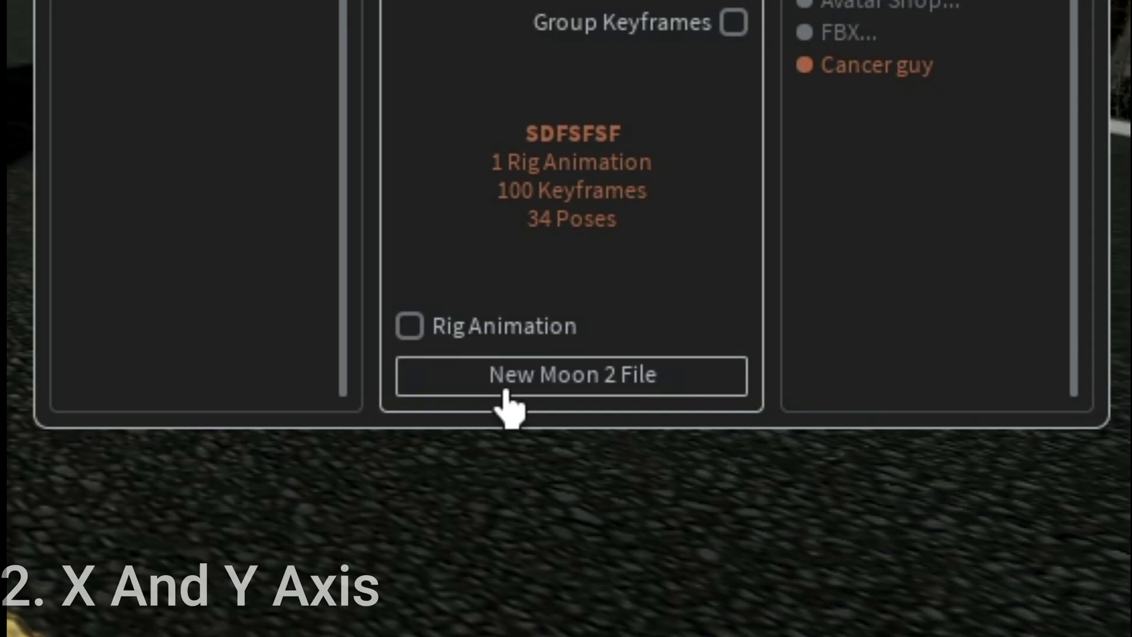
Create a New Moon 2 File for SDFSFSF, then rotate and lower both arms.
click(791, 442)
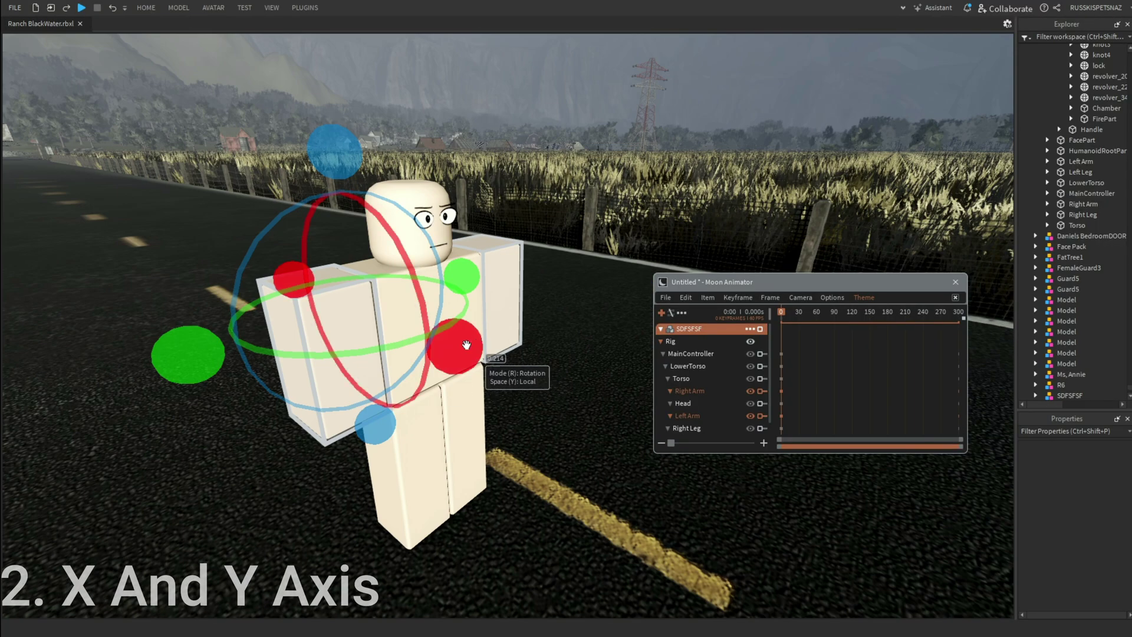
drag(466, 345, 448, 295)
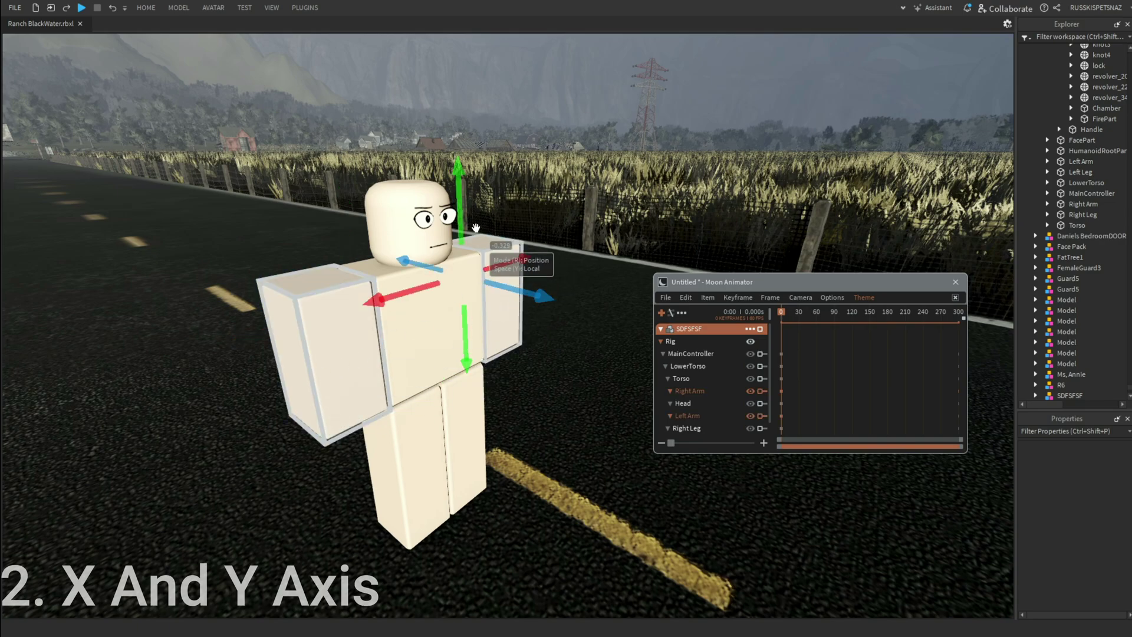
drag(465, 229, 464, 248)
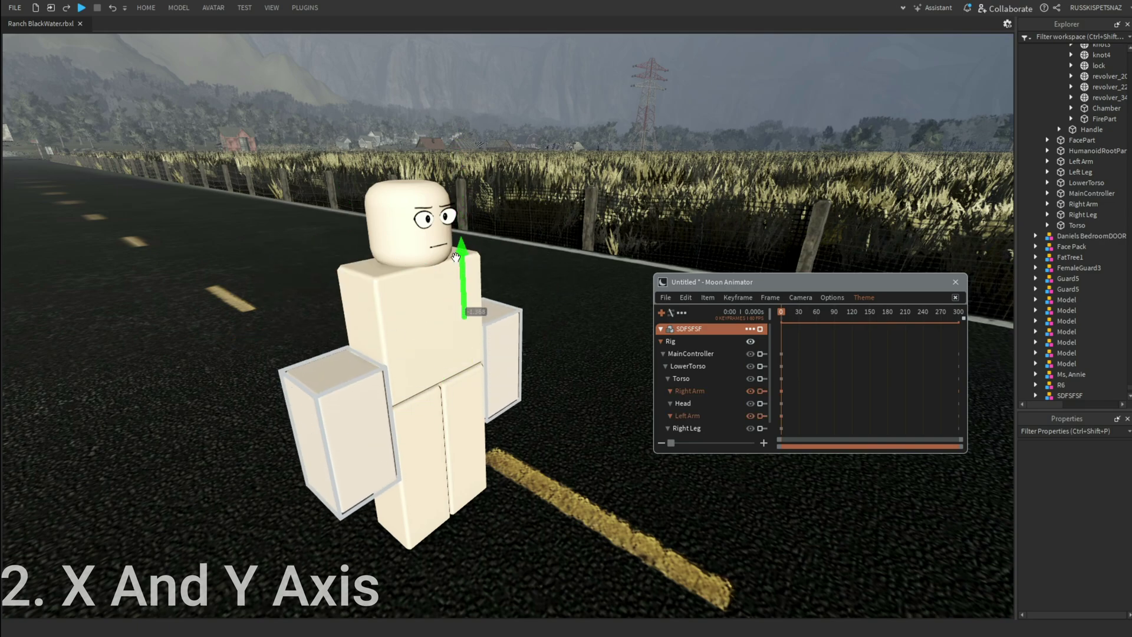
Reset the arm pose by removing the torso keyframe, then select the whole SDFSFSF rig.
click(873, 320)
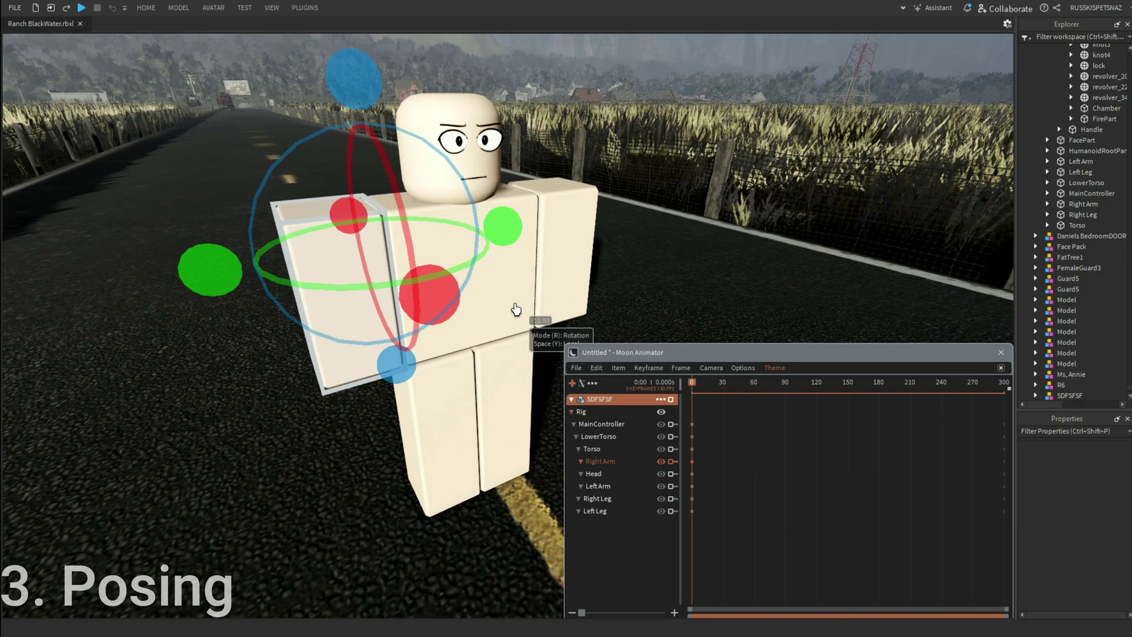
right_drag(576, 296, 607, 309)
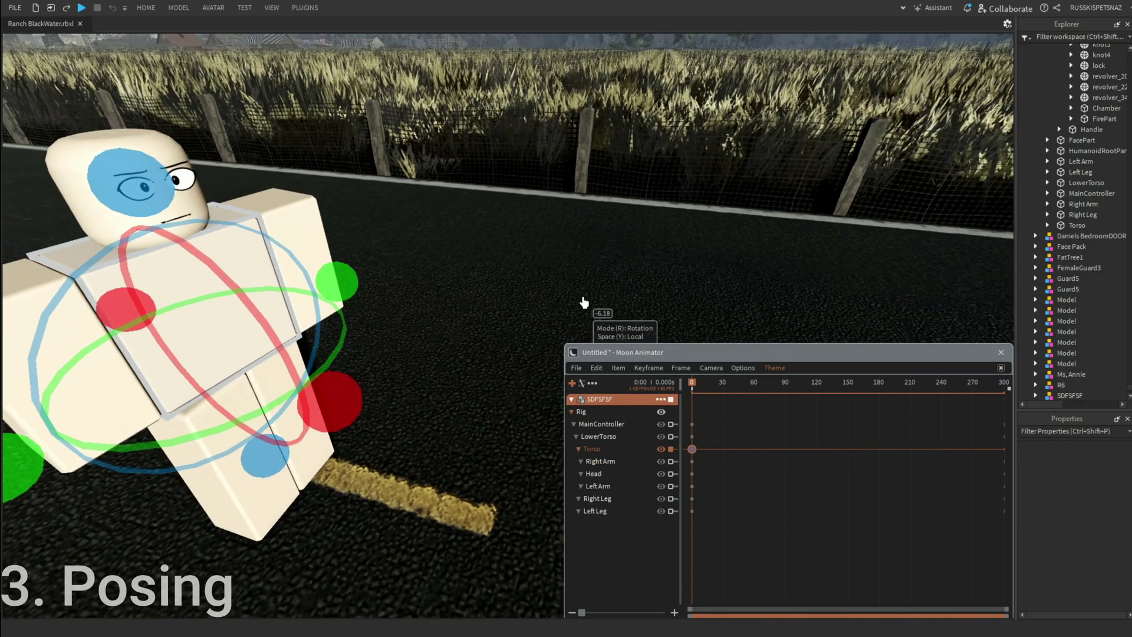
scroll(617, 298, down, 3)
click(758, 444)
click(603, 402)
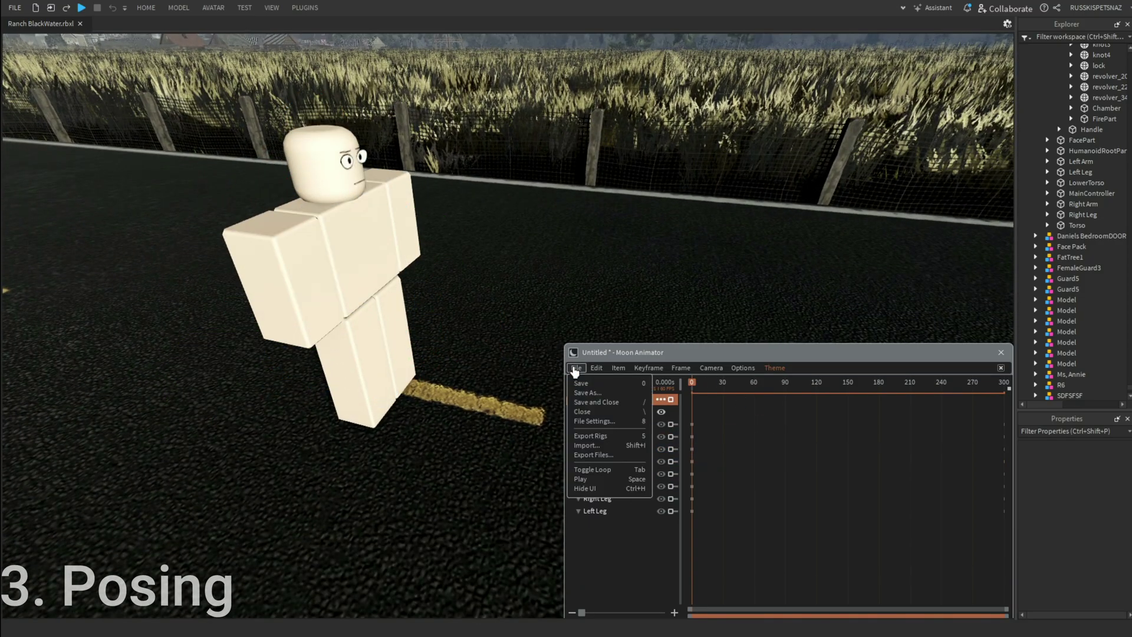
click(391, 313)
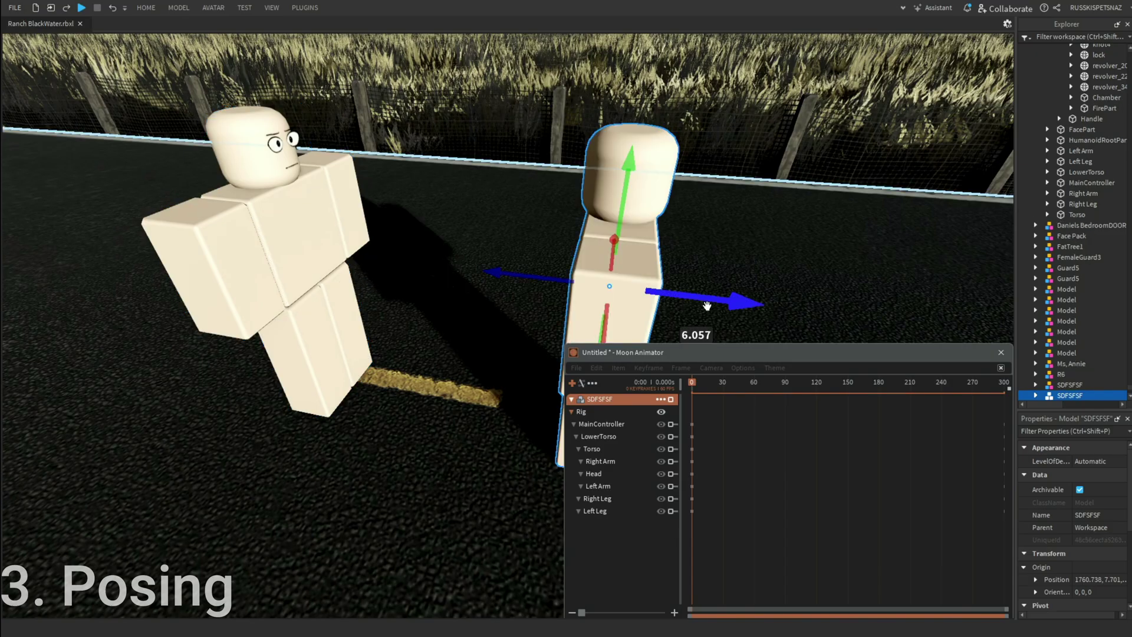
Place the 234234 copy beside the first rig and swing an arm into a guard.
drag(695, 296, 816, 285)
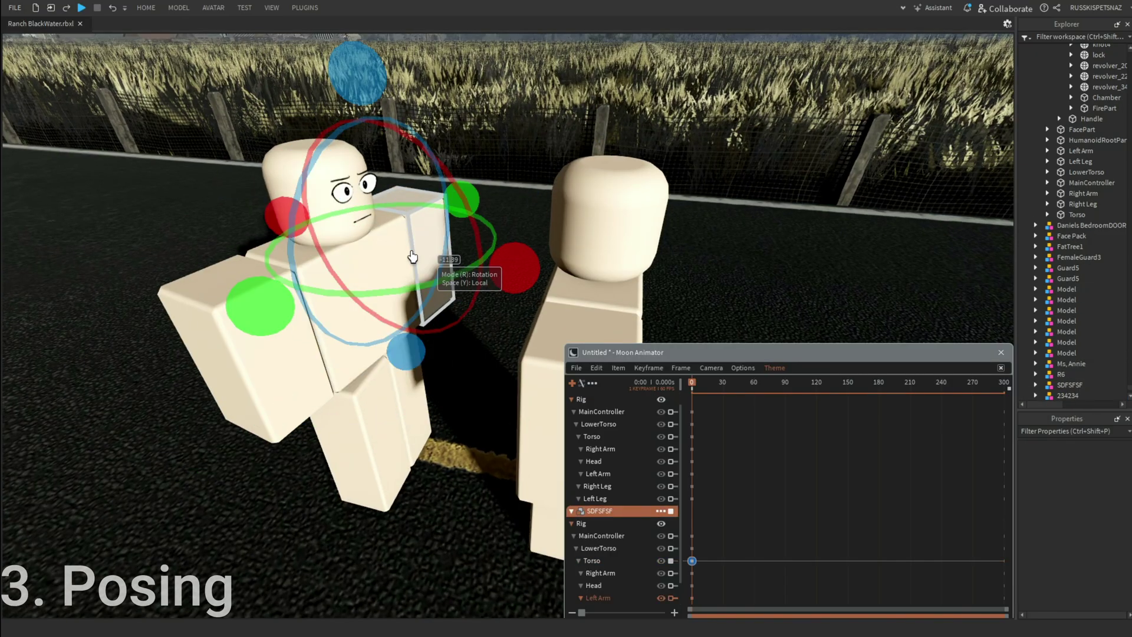
drag(412, 253, 298, 378)
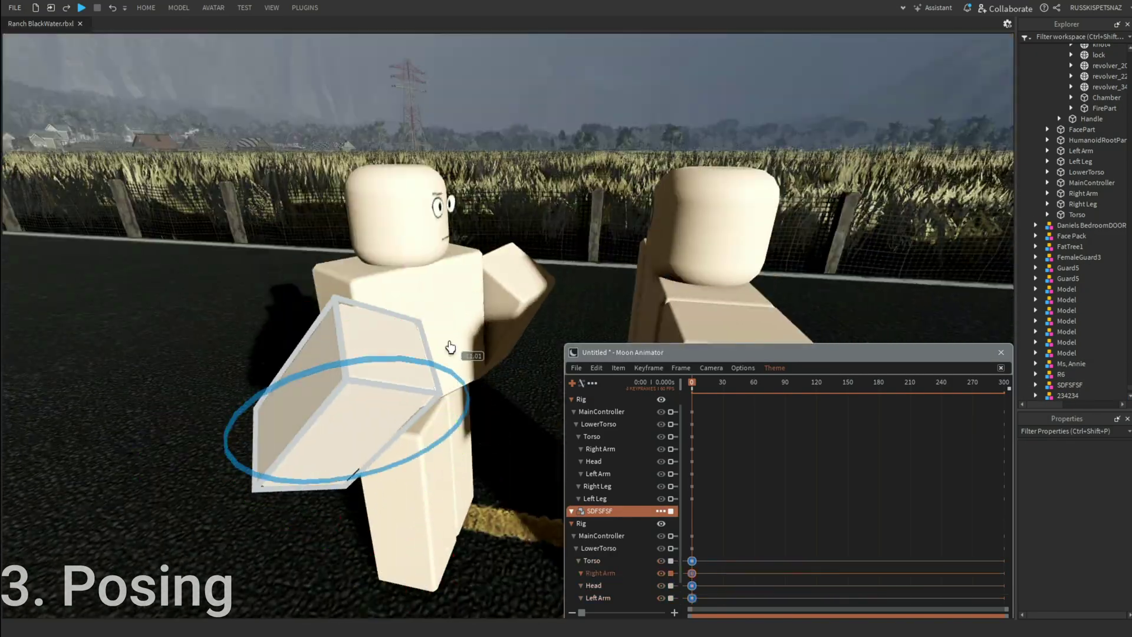
click(510, 321)
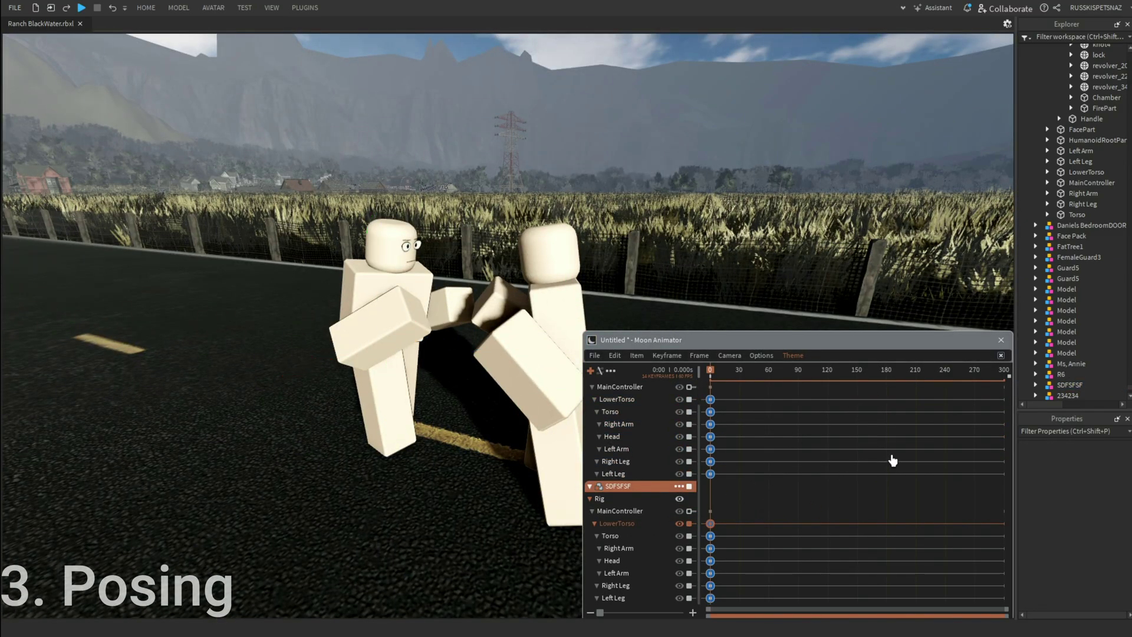
At frame 0 on 234234's MainController track, drag the faceless rig closer to SDFSFSF.
click(893, 461)
scroll(698, 406, up, 1)
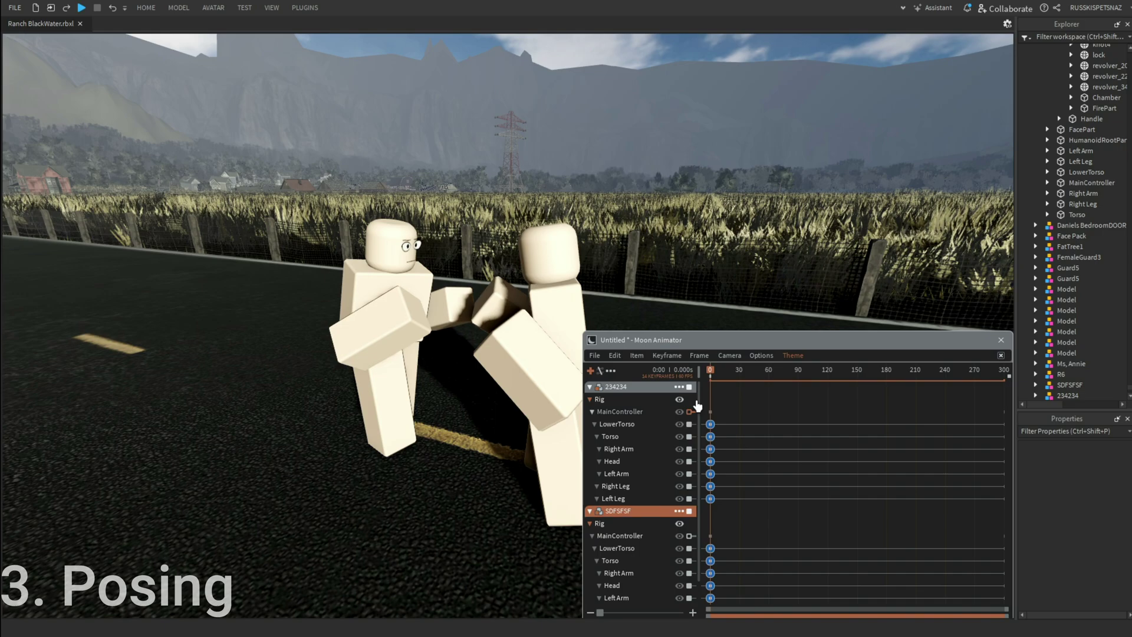
click(737, 371)
scroll(747, 401, down, 1)
click(918, 408)
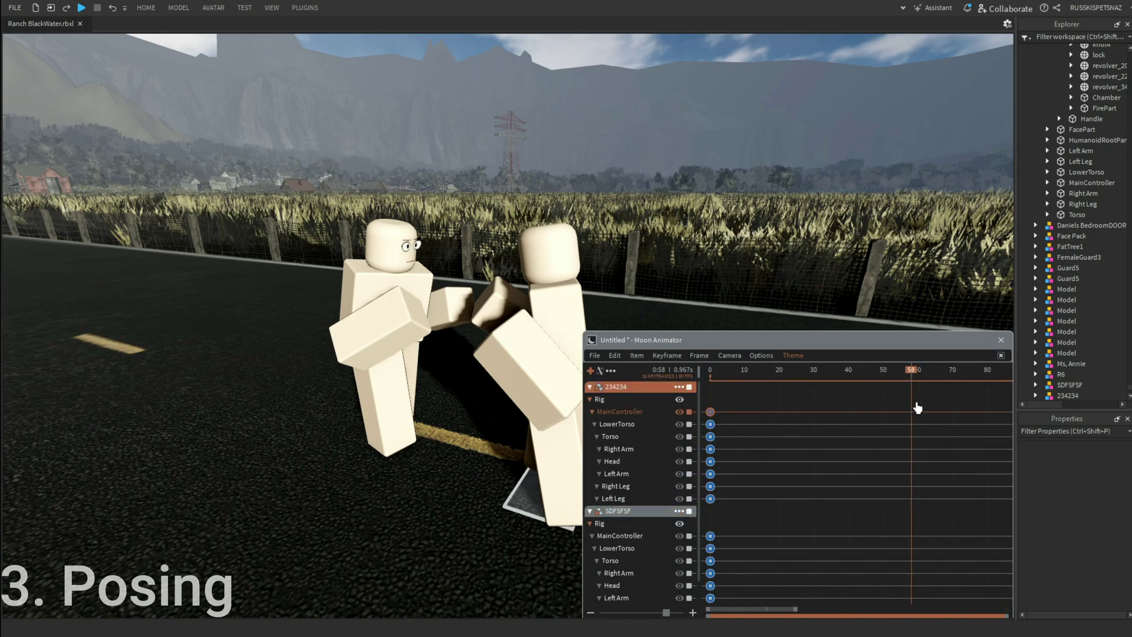
key(Home)
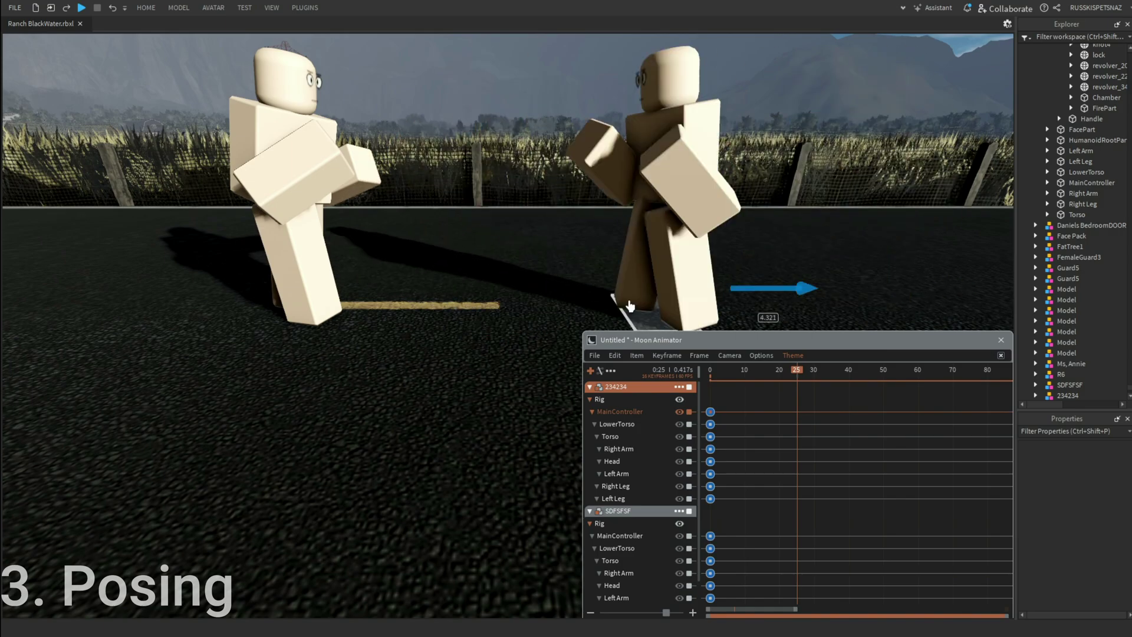
drag(630, 306, 548, 320)
scroll(749, 297, up, 5)
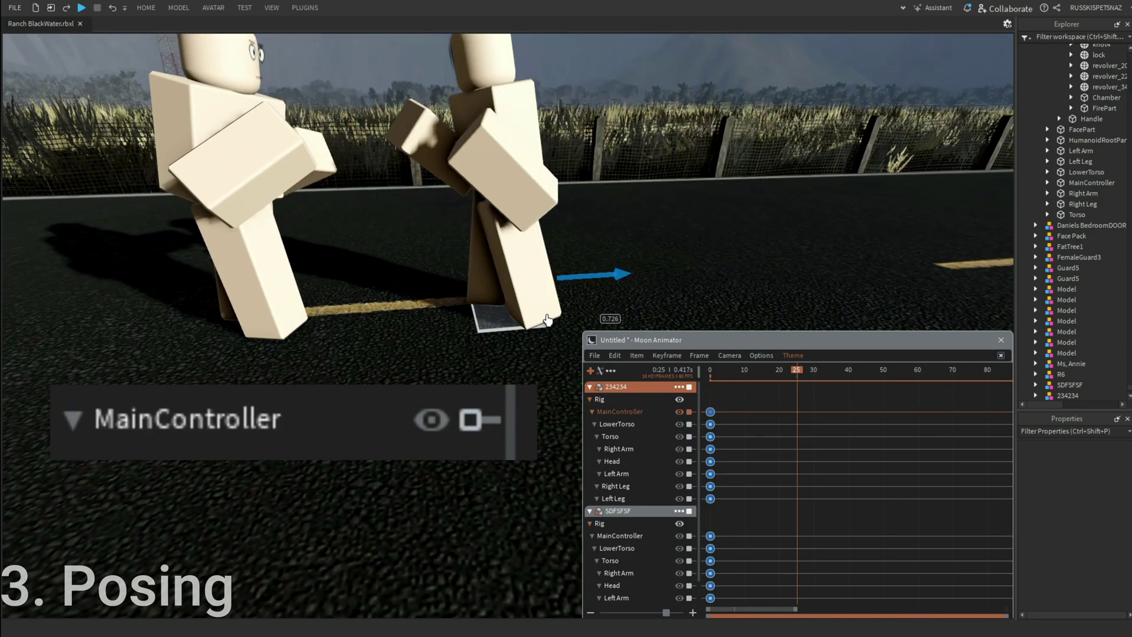
key(s)
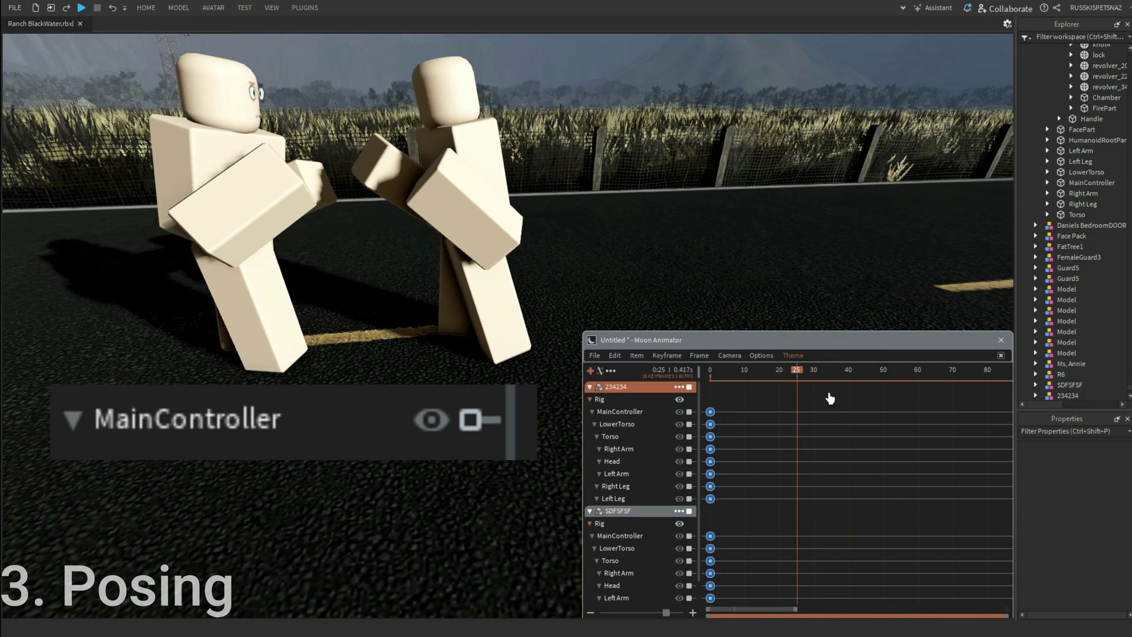
click(544, 397)
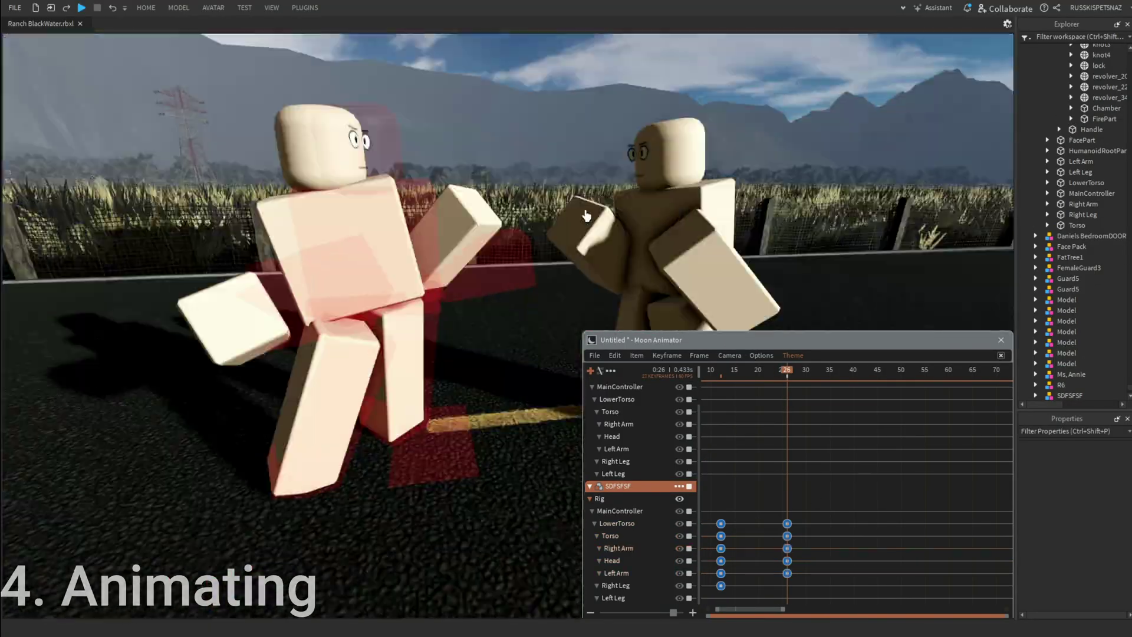
Pose the left arm and lower torso at frame 26, then select the other rig's arms.
click(531, 260)
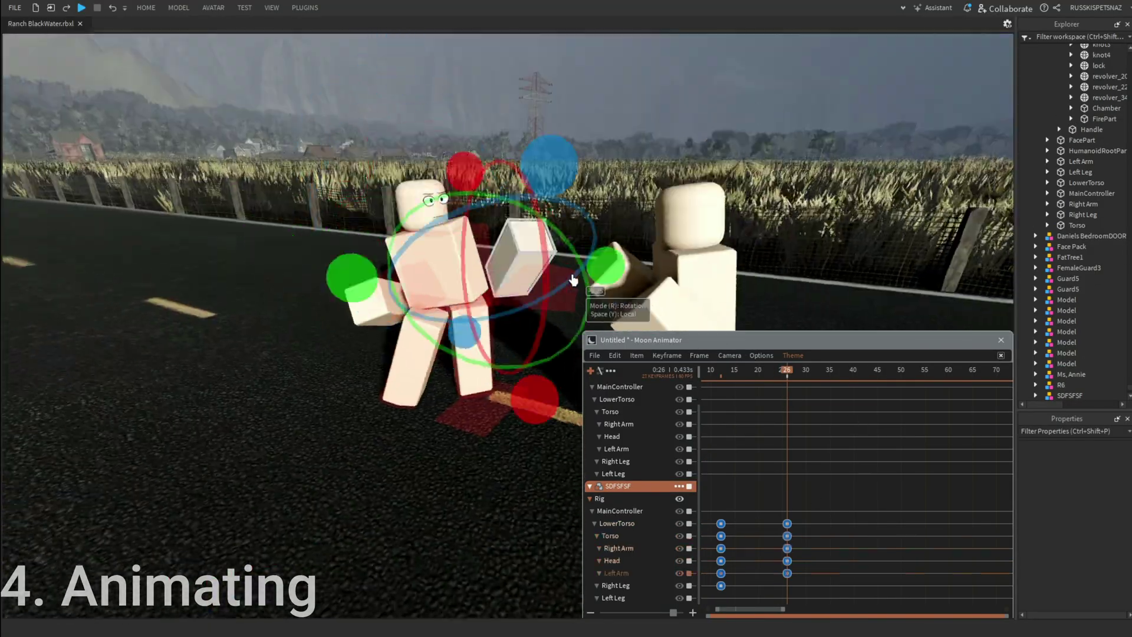
click(433, 298)
key(r)
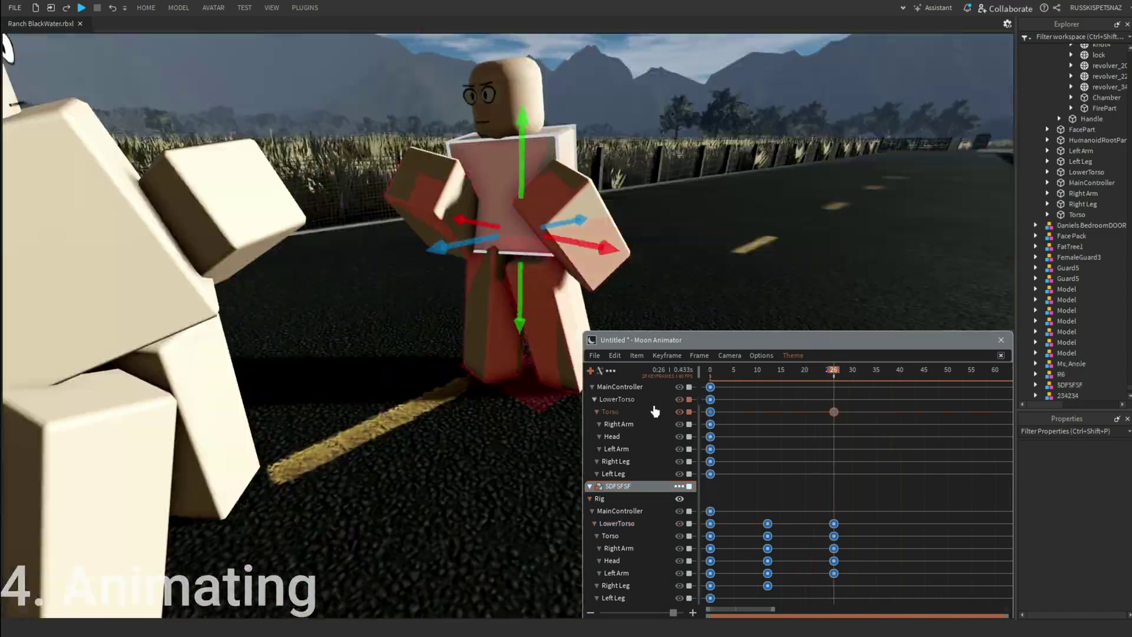
click(439, 281)
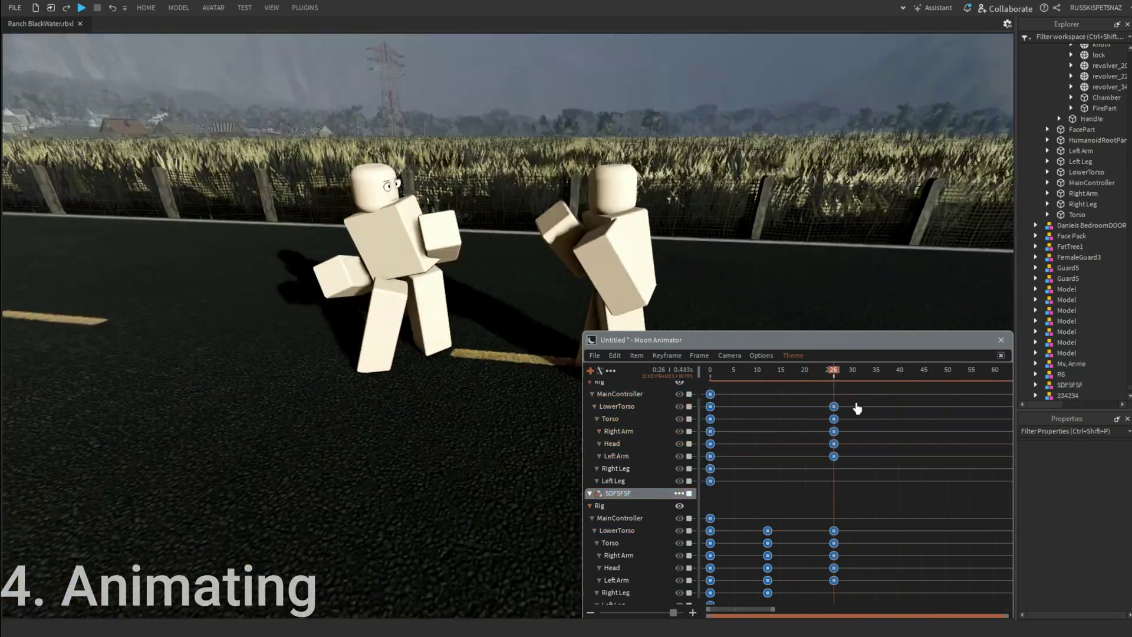
Shift the selected keyframes to frame 33 and swing a leg into a new pose.
click(893, 370)
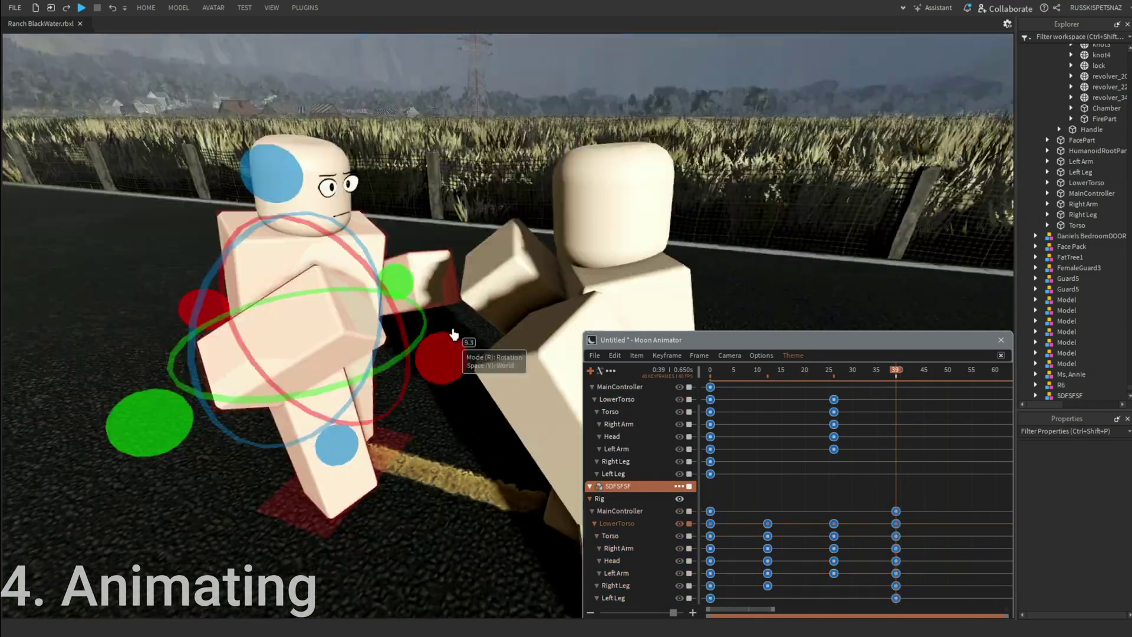
right_drag(493, 352, 560, 407)
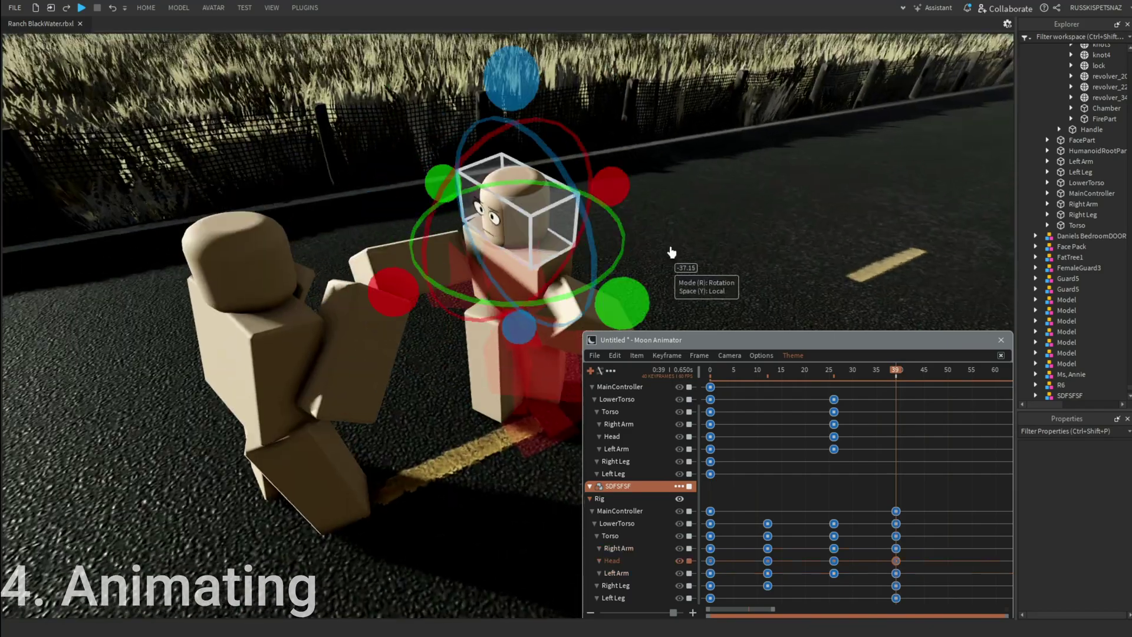
right_drag(589, 265, 506, 301)
click(407, 277)
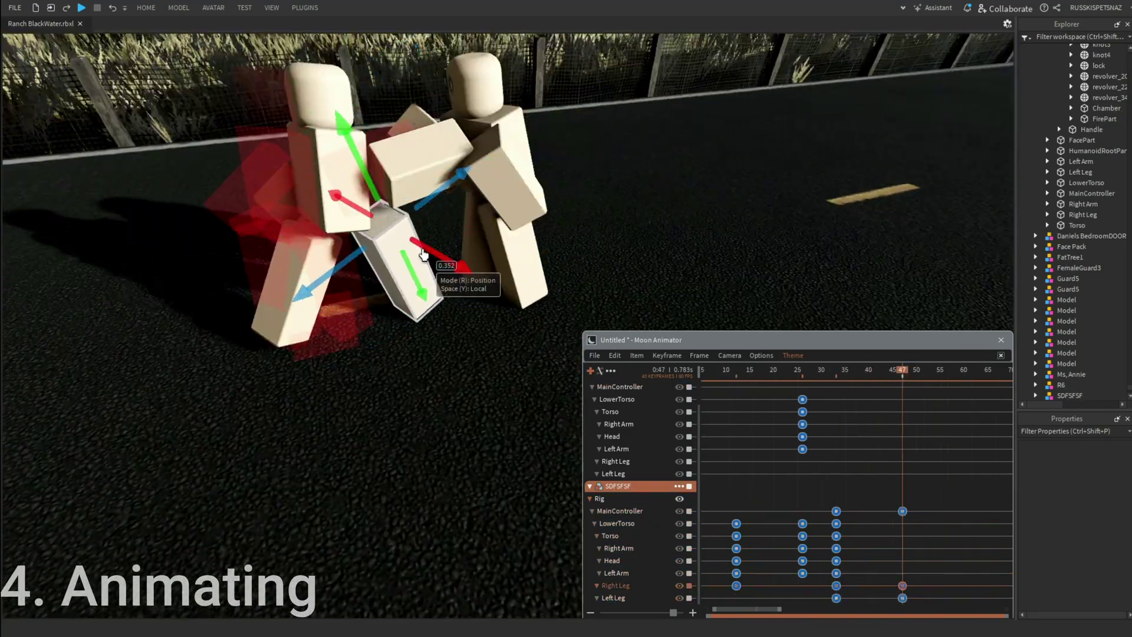
key(r)
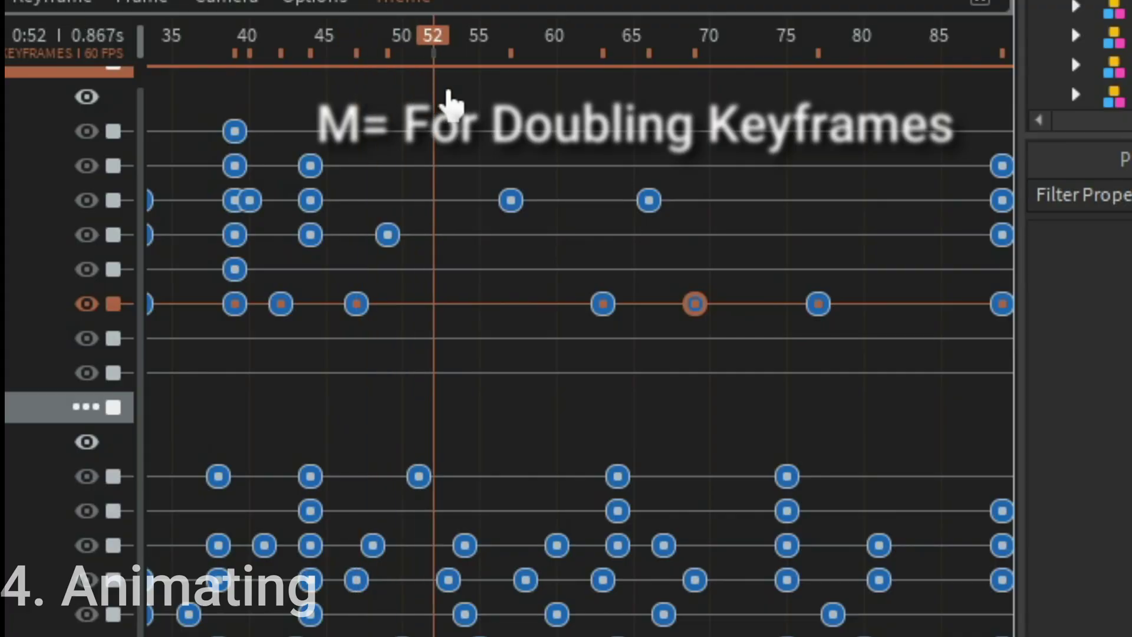
Duplicate the selected keyframes, box-select another group, and edit a Left Arm keyframe.
key(m)
scroll(859, 266, down, 3)
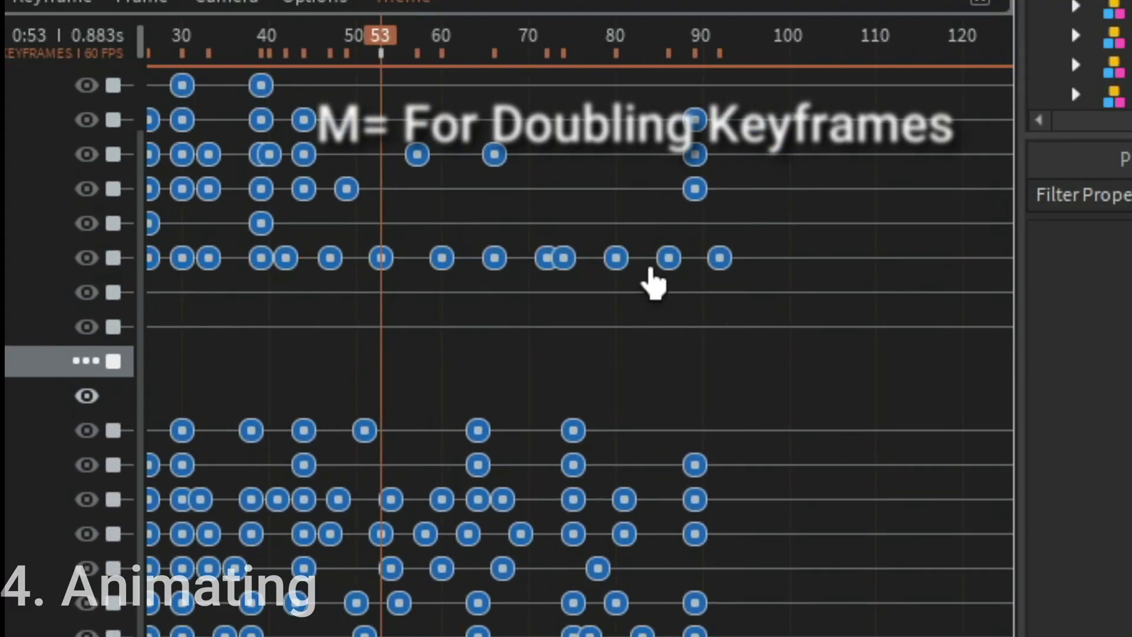
drag(652, 283, 473, 389)
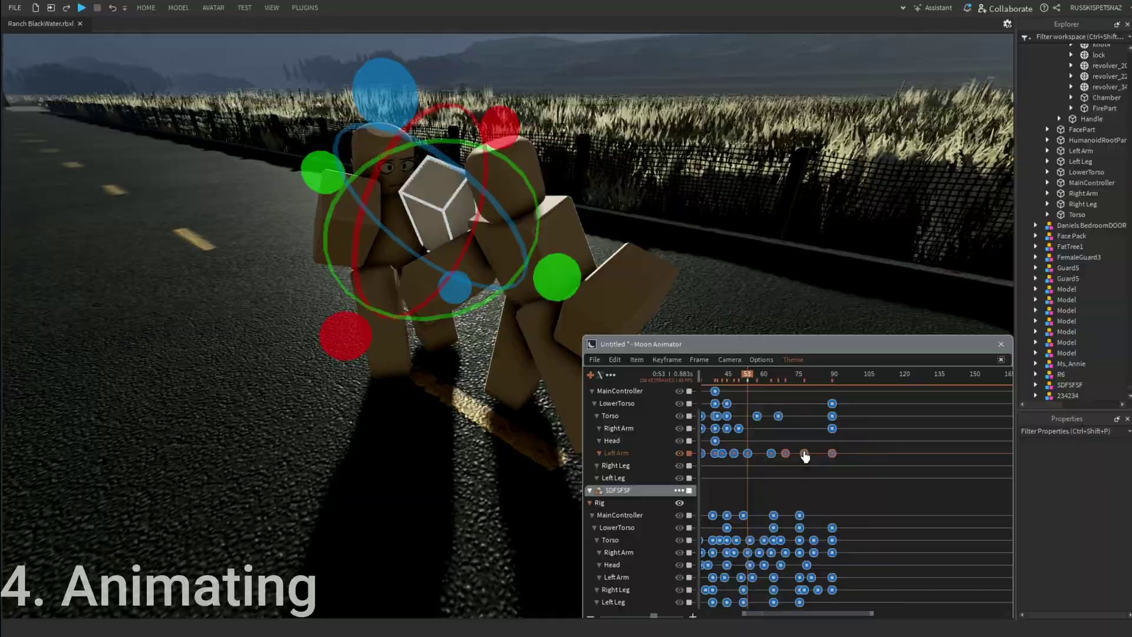
double_click(804, 453)
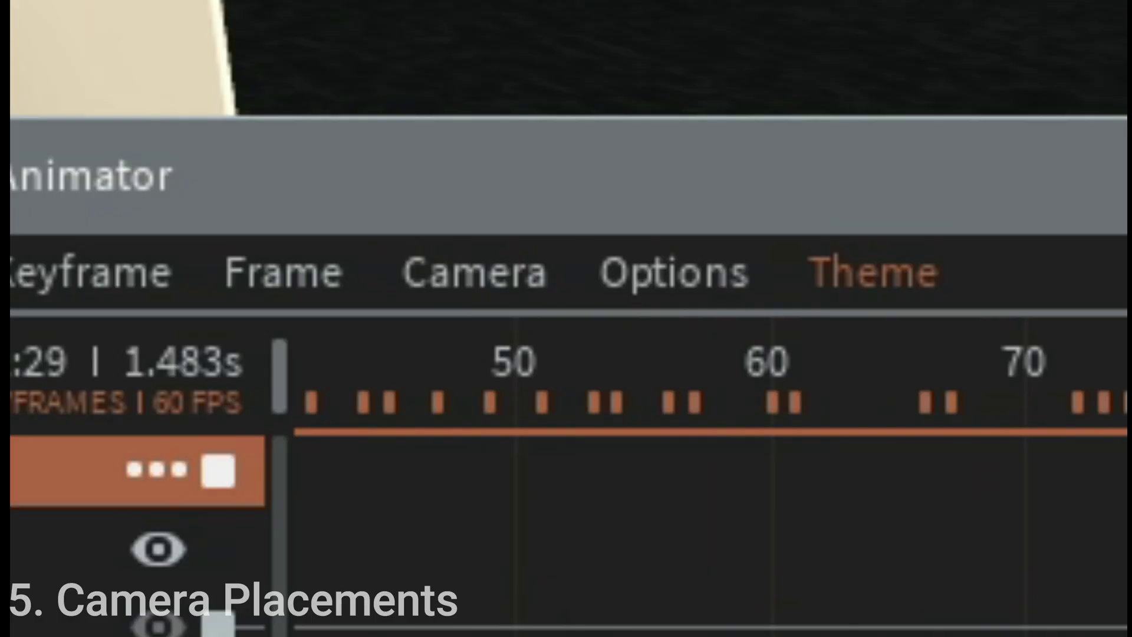
Add a camera track, set its FieldOfView keyframe to 70, and keyframe camera shots of the fighters.
click(475, 273)
click(455, 366)
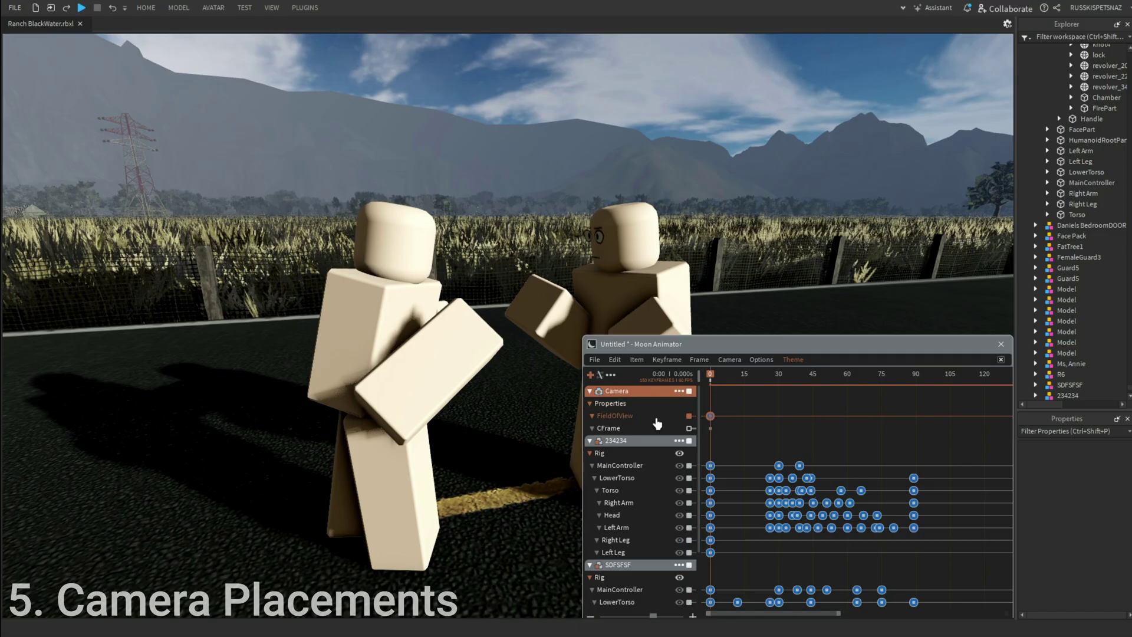
double_click(711, 416)
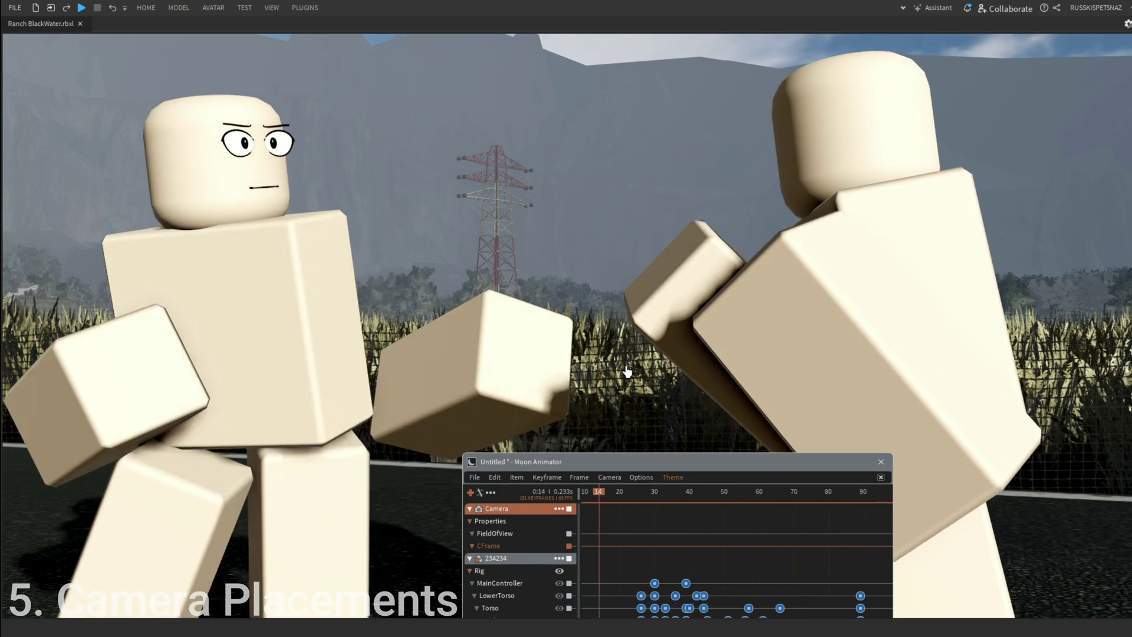
right_drag(627, 373, 627, 374)
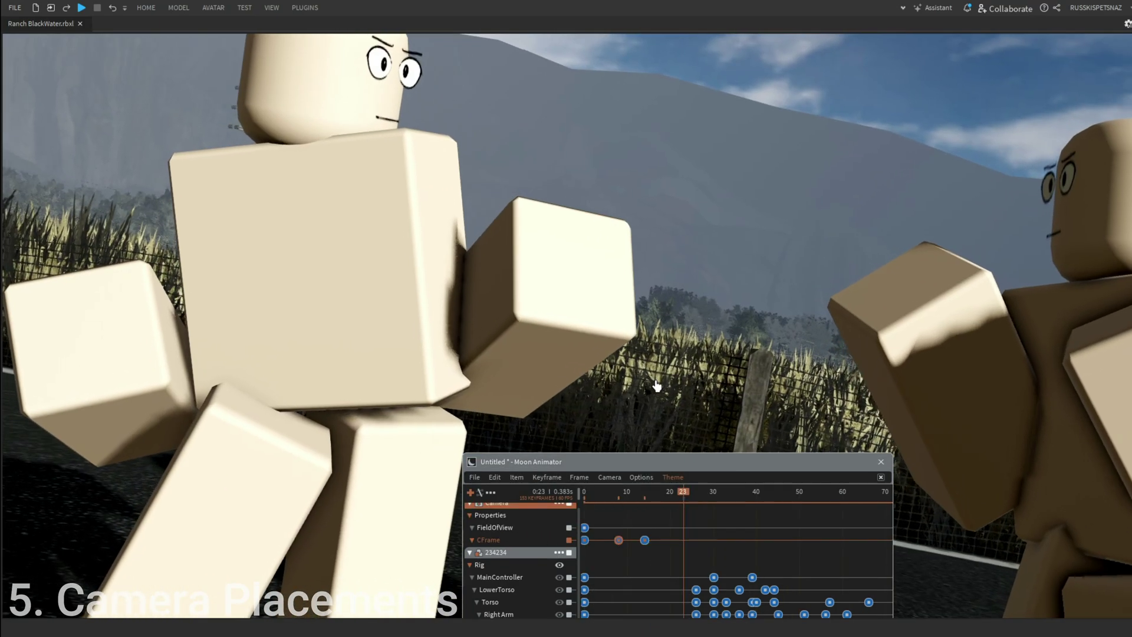
right_drag(652, 384, 658, 386)
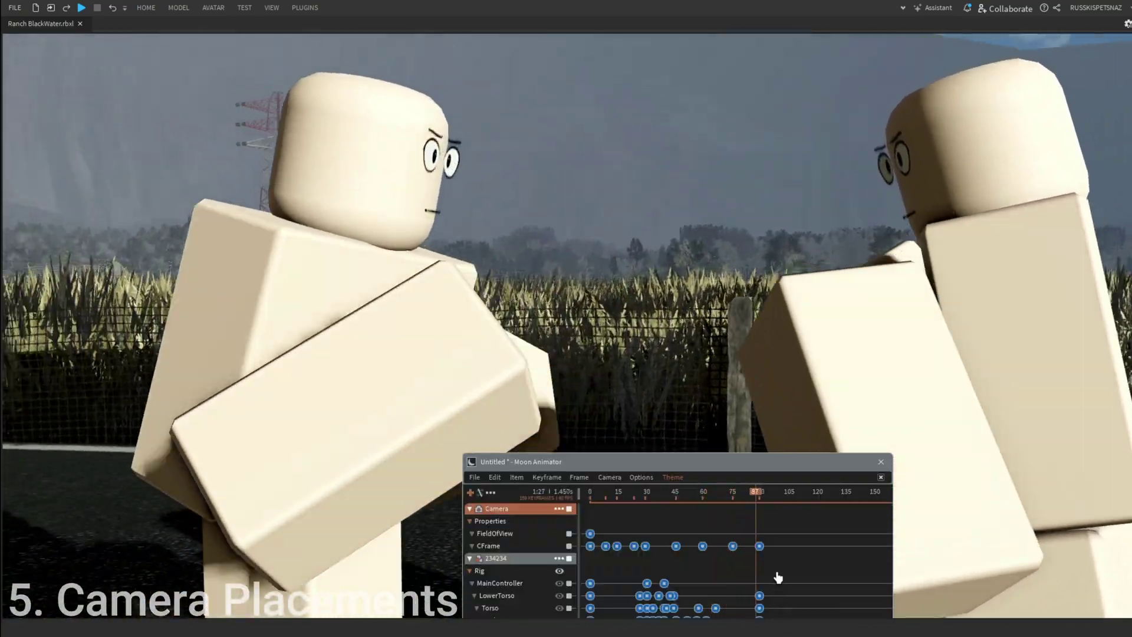
Fill the camera keyframe gaps with Wiggle at a 0:05 interval and play the animation back.
scroll(625, 535, up, 2)
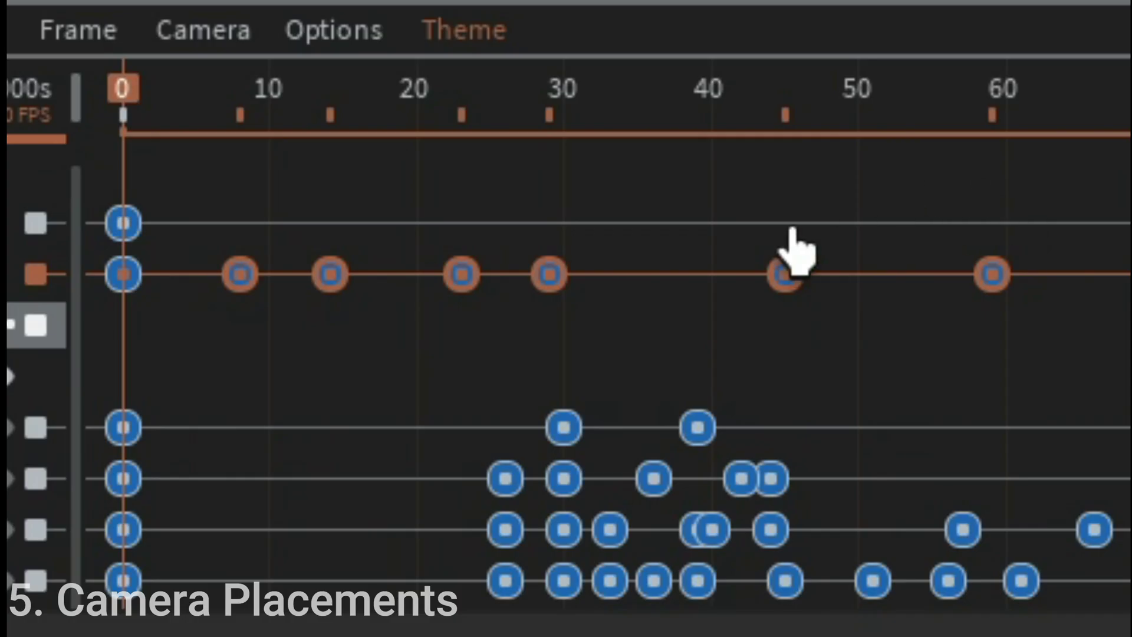
scroll(660, 543, down, 5)
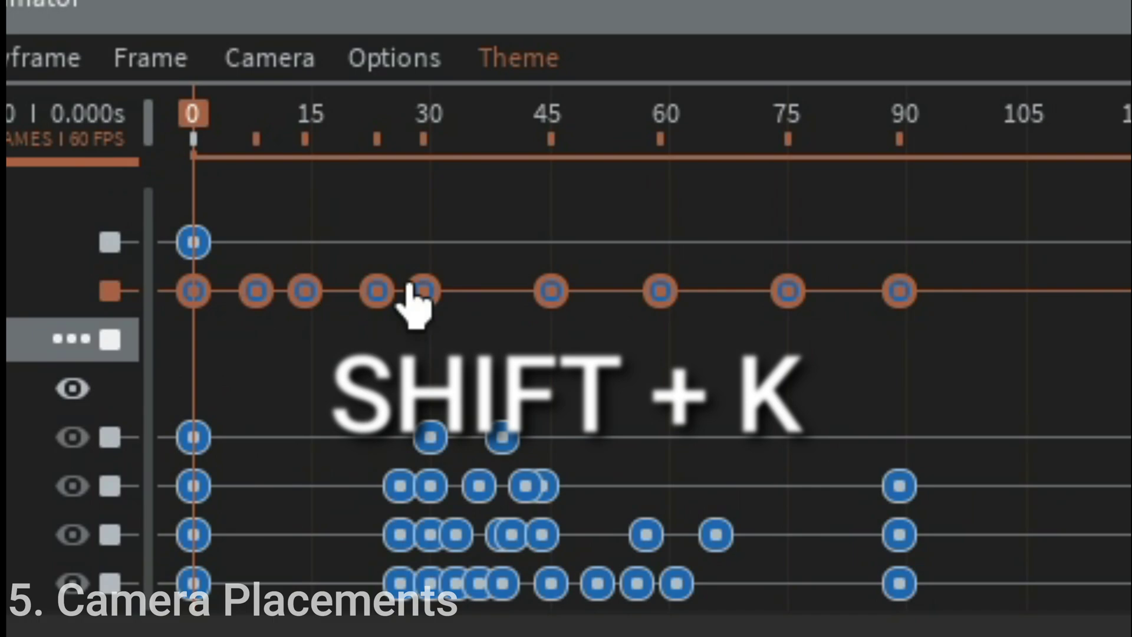
key(shift+k)
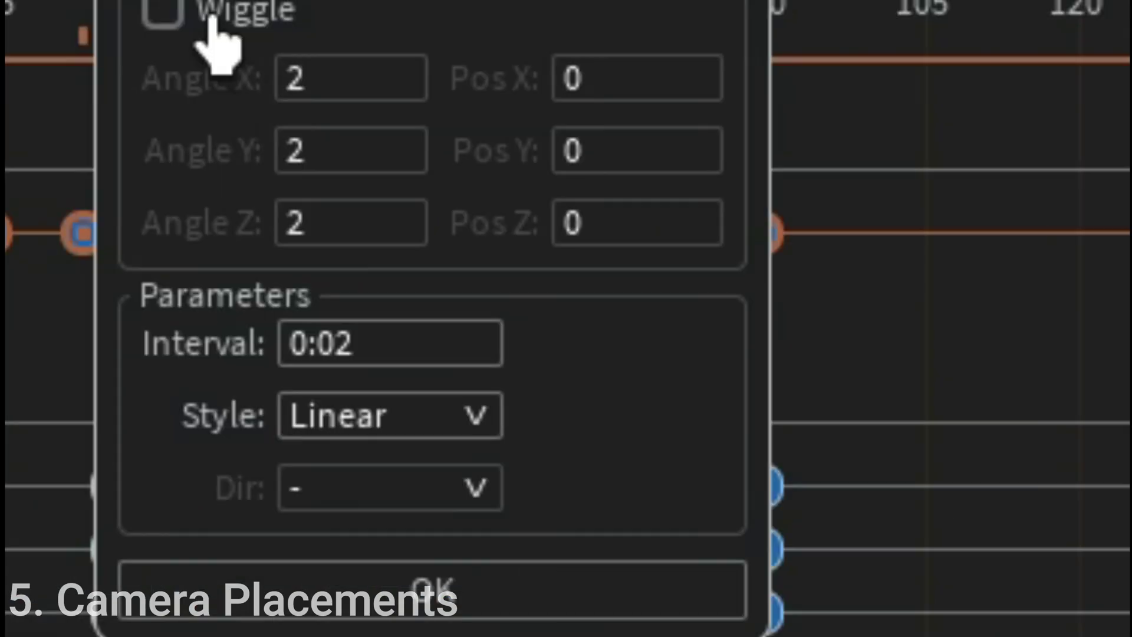
click(203, 252)
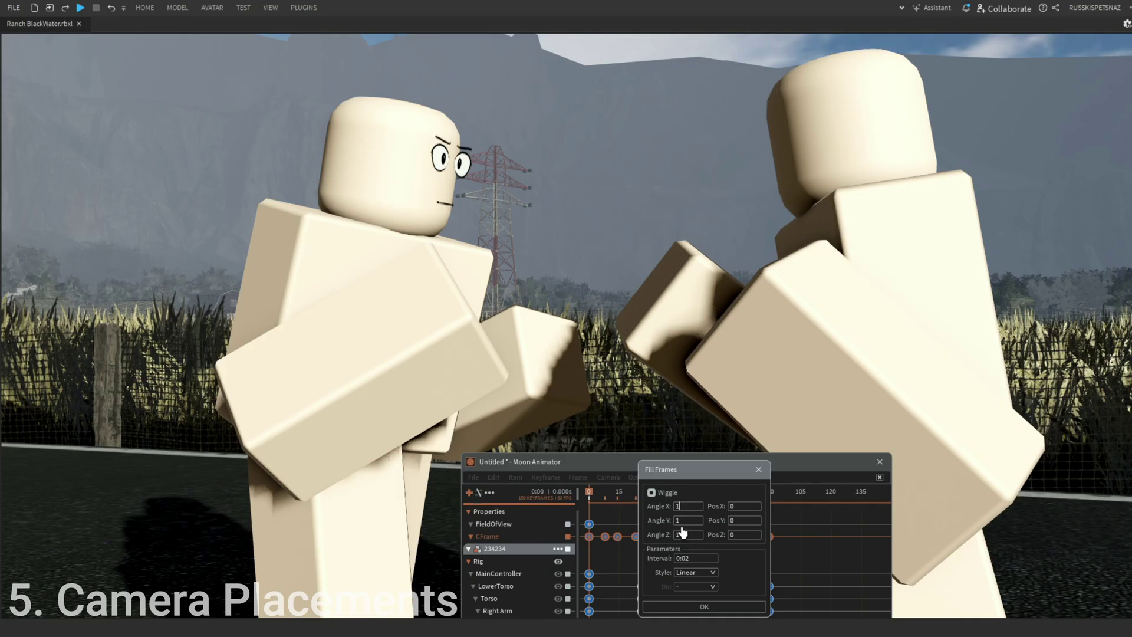
click(396, 344)
text(0:05)
click(697, 562)
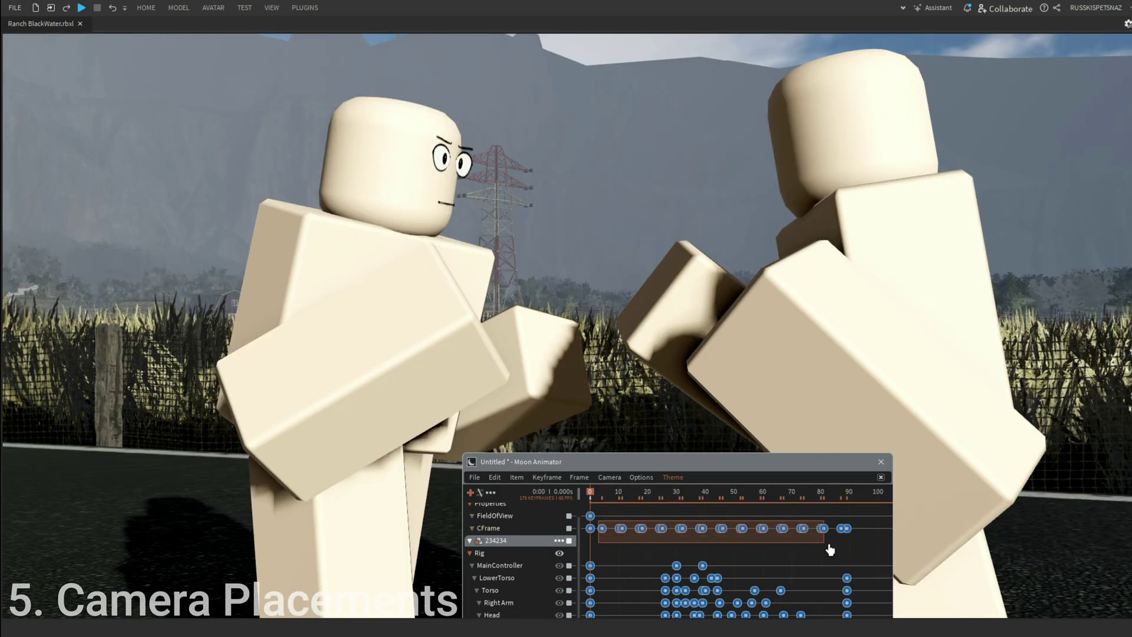
key(space)
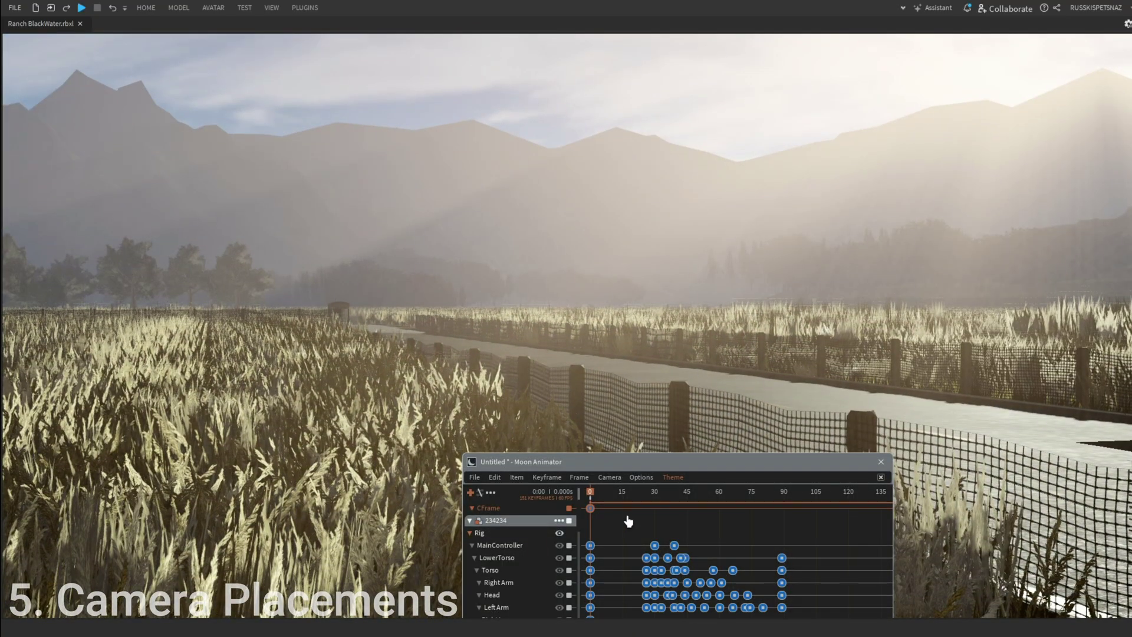
Save the animation file as Untitled, then save and close it in Moon Animator.
scroll(628, 521, up, 2)
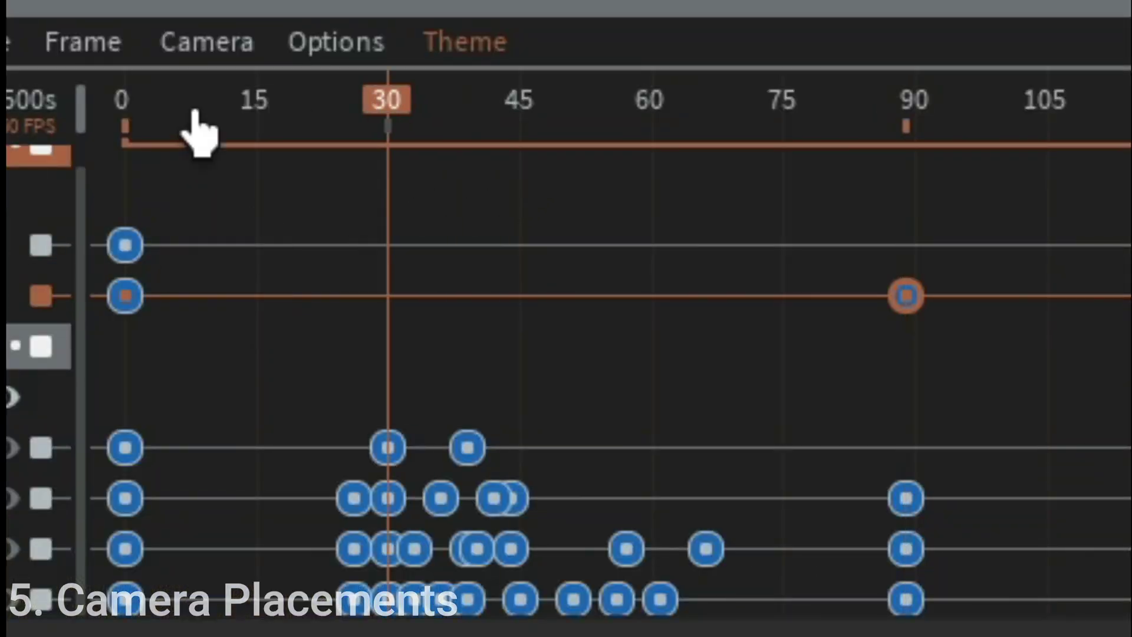
click(196, 112)
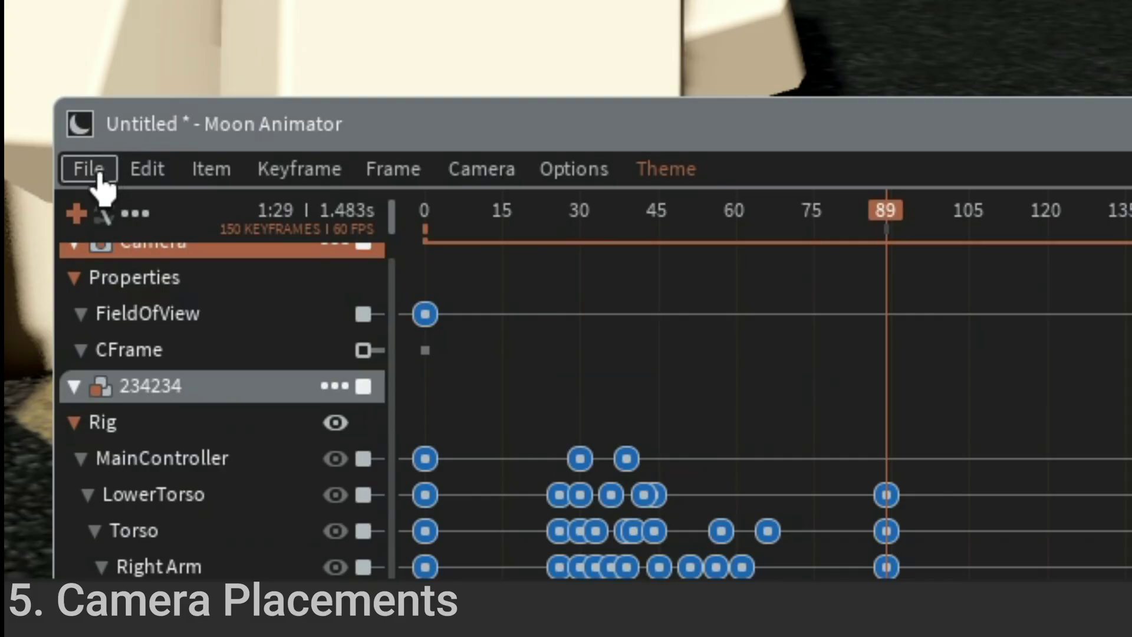
click(477, 478)
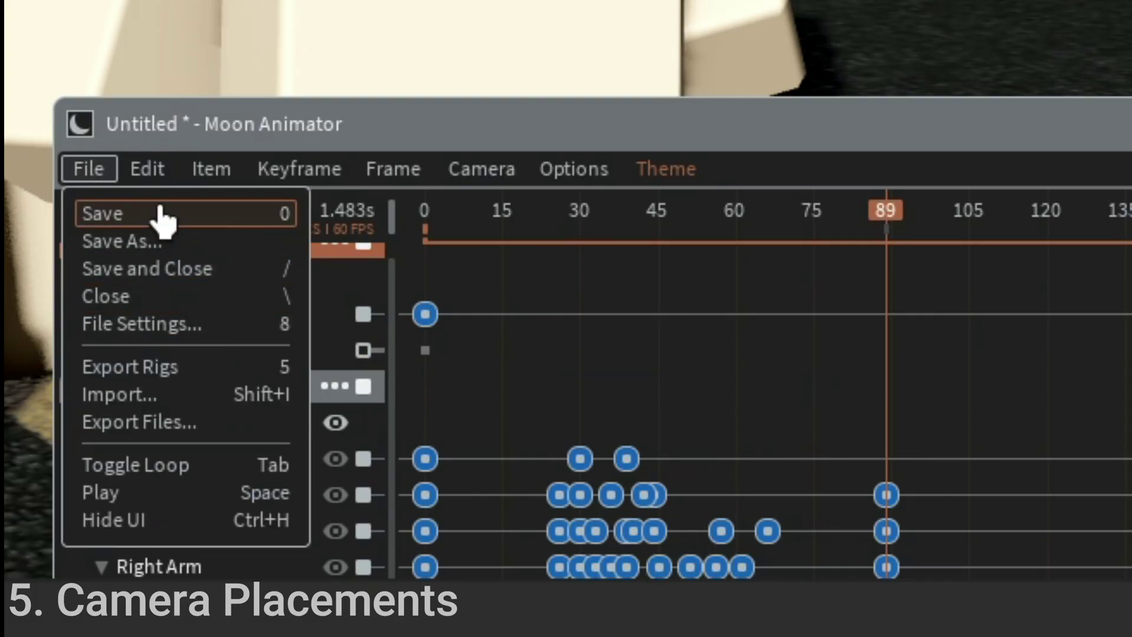
click(160, 215)
click(381, 387)
click(299, 169)
click(89, 168)
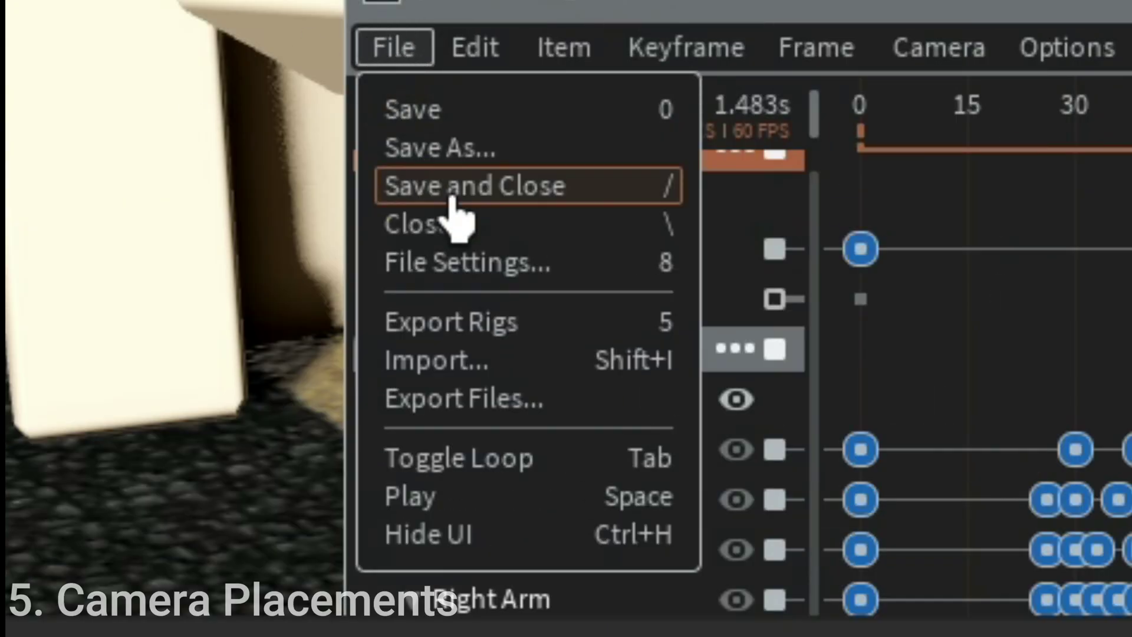
click(452, 196)
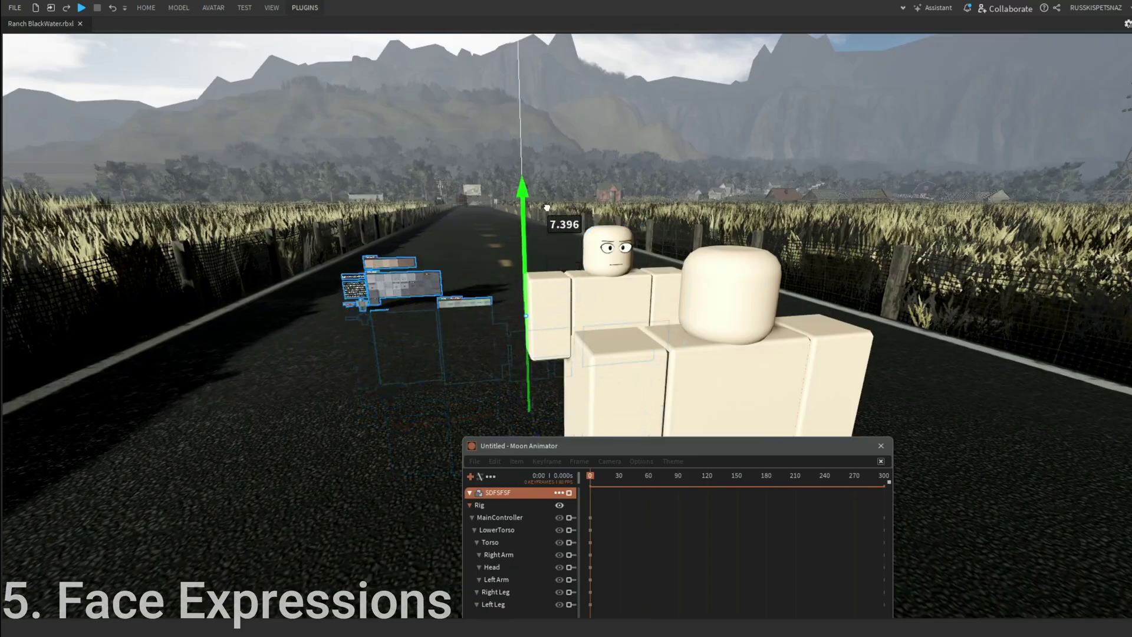
Raise the part higher above the road and select the rig's face part.
drag(547, 208, 554, 120)
scroll(554, 120, up, 5)
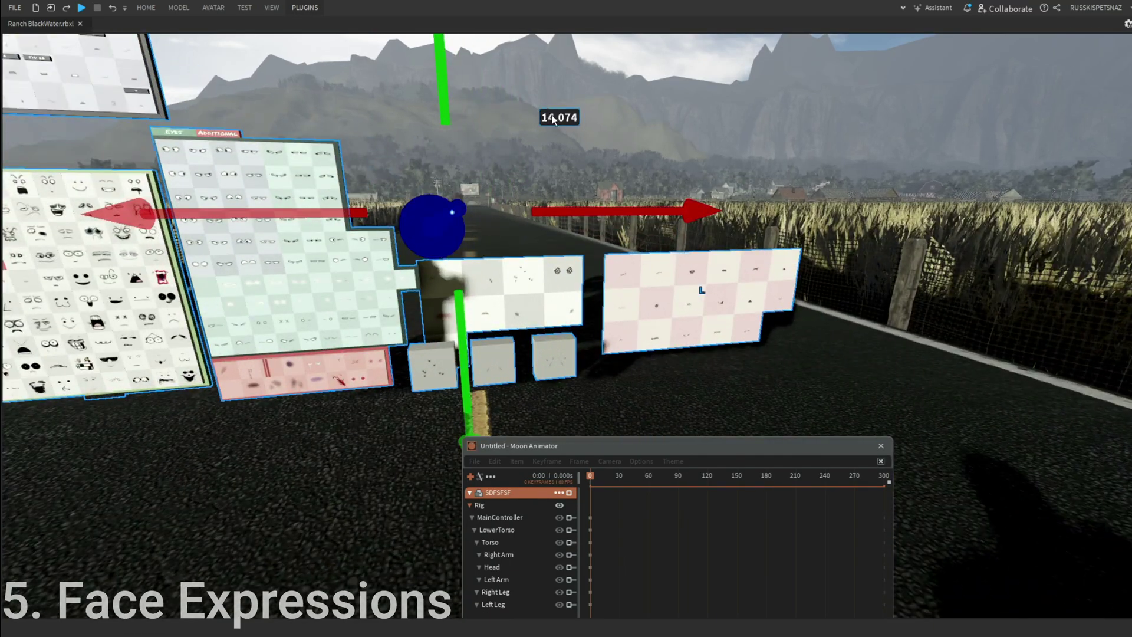
scroll(554, 119, down, 6)
click(632, 557)
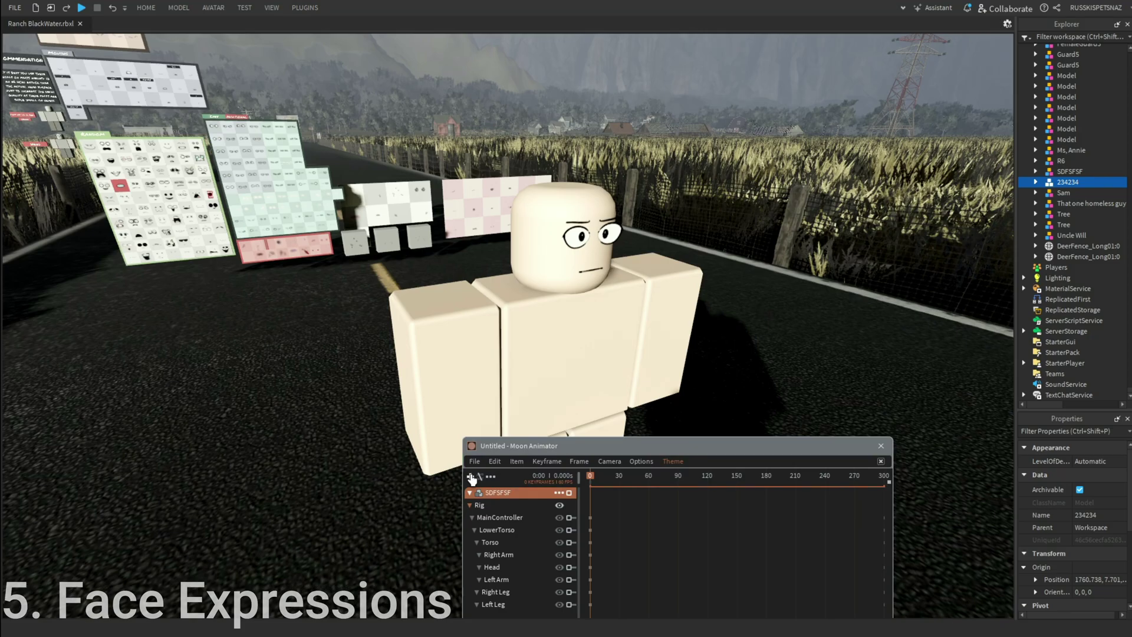
click(588, 248)
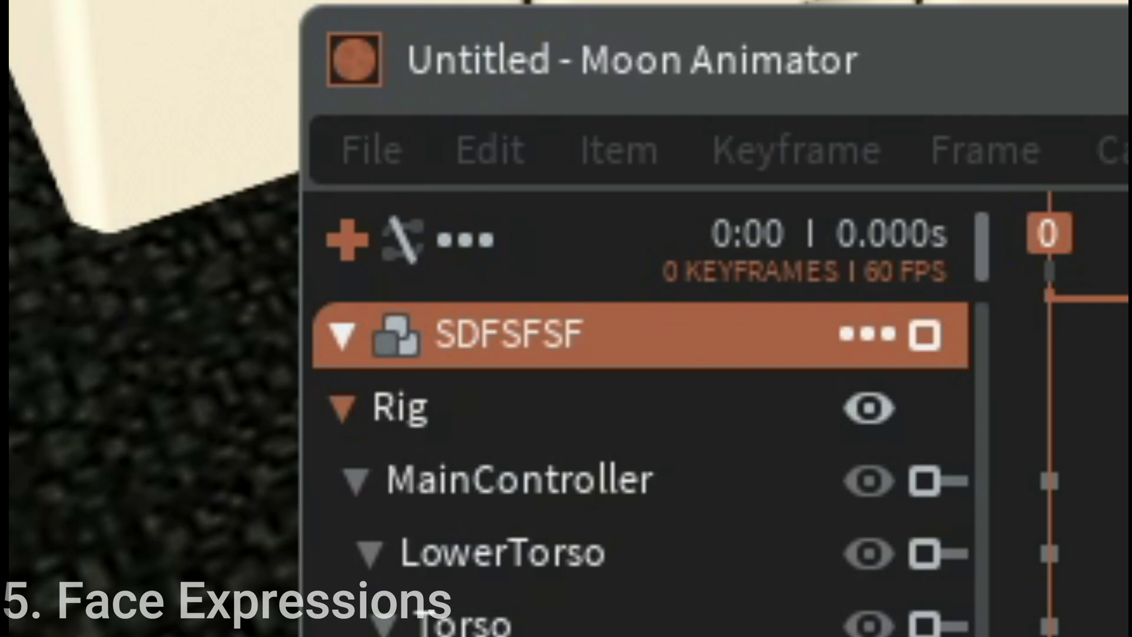
Add the Brows, Eye and Mouth face decals as new animation items.
click(469, 476)
click(1077, 228)
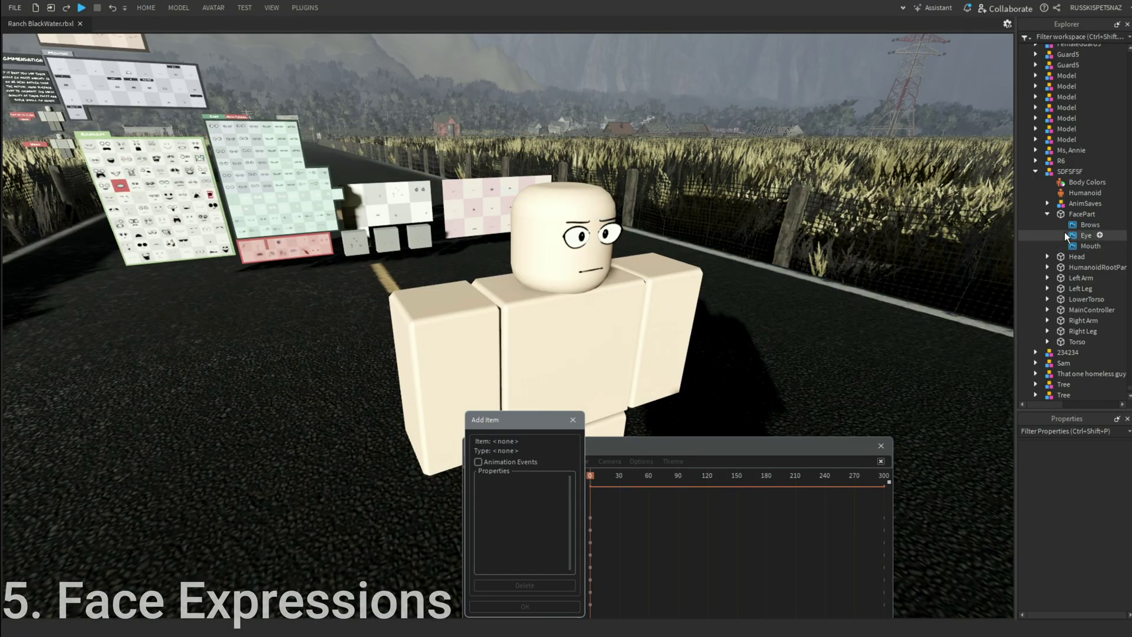
shift+click(1082, 247)
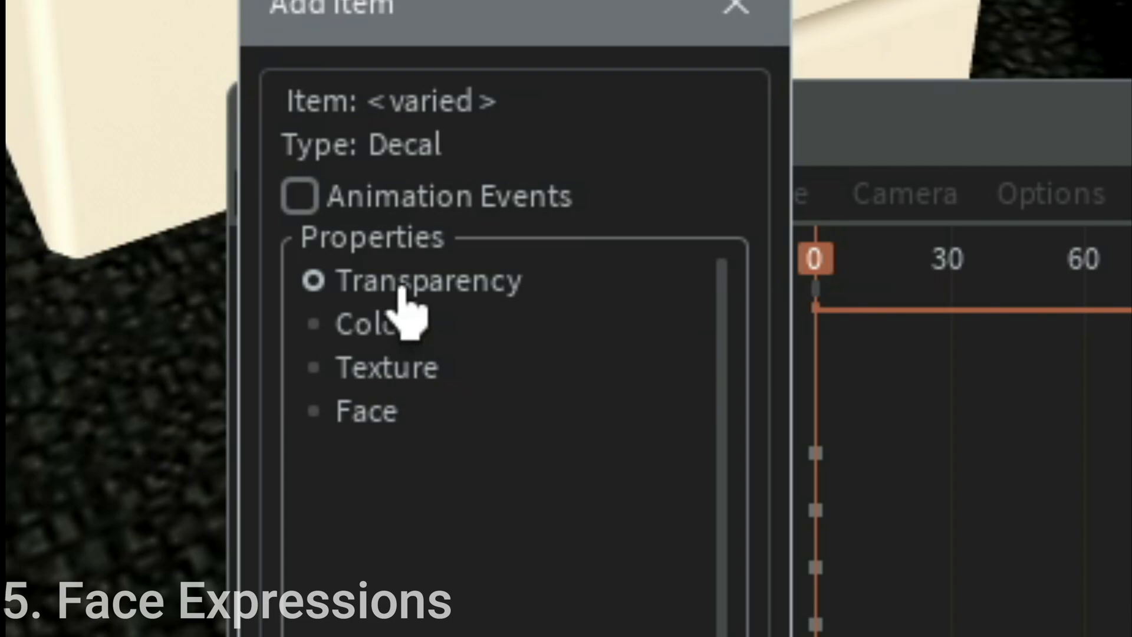
Animate the Eye decal's Texture property and open its frame-14 keyframe for editing.
click(380, 367)
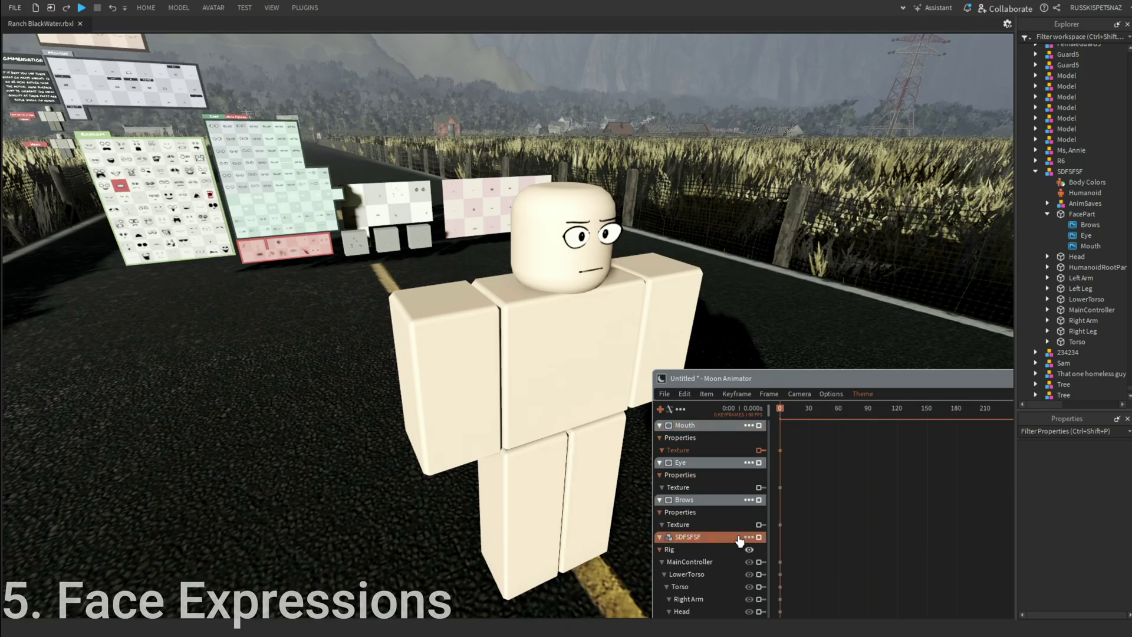
scroll(726, 456, down, 1)
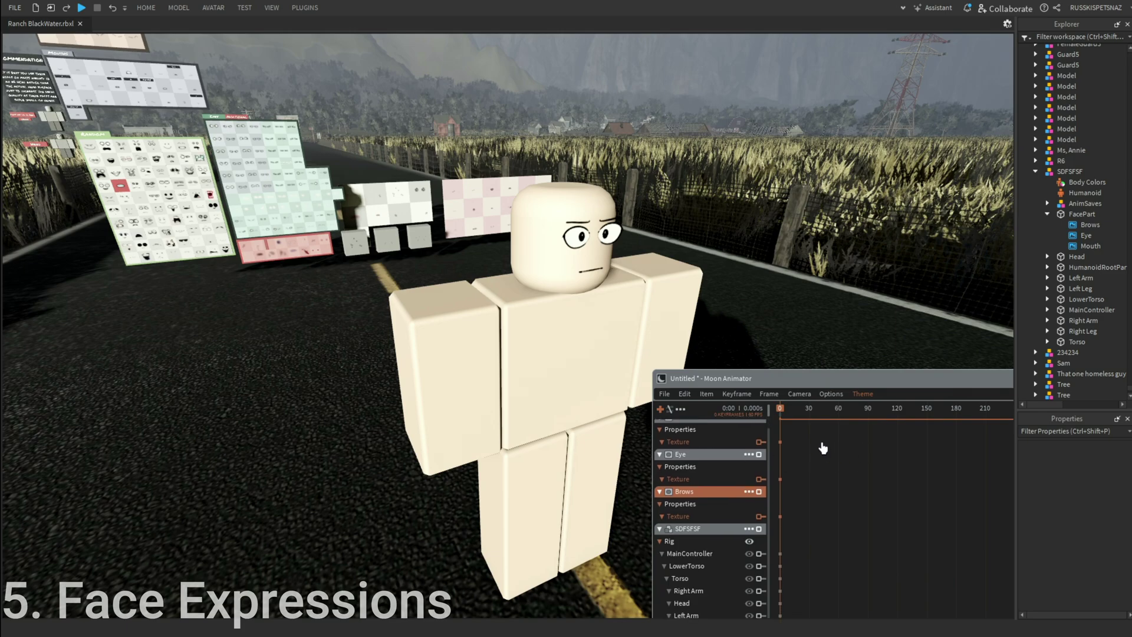
scroll(823, 449, up, 1)
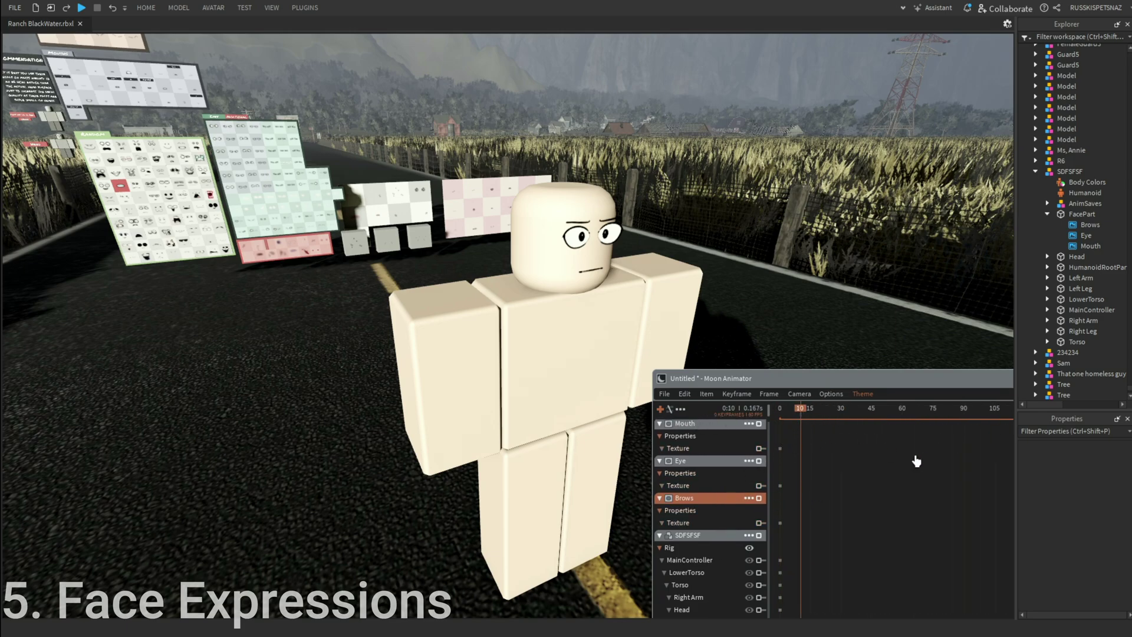
scroll(716, 491, up, 1)
scroll(865, 466, up, 3)
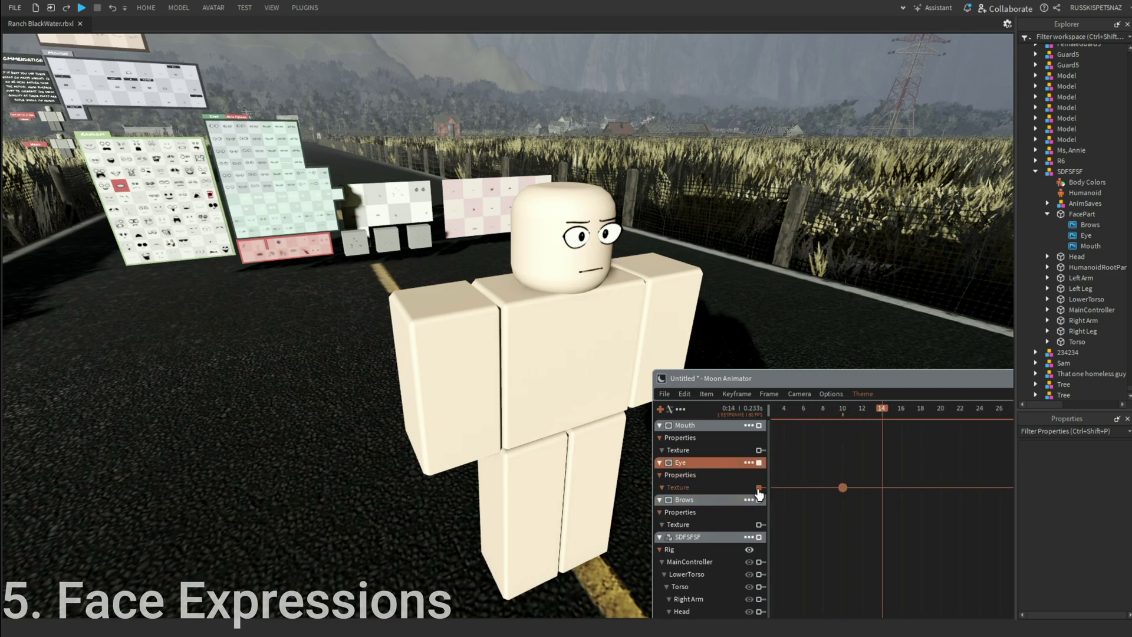
drag(906, 460, 799, 523)
double_click(843, 487)
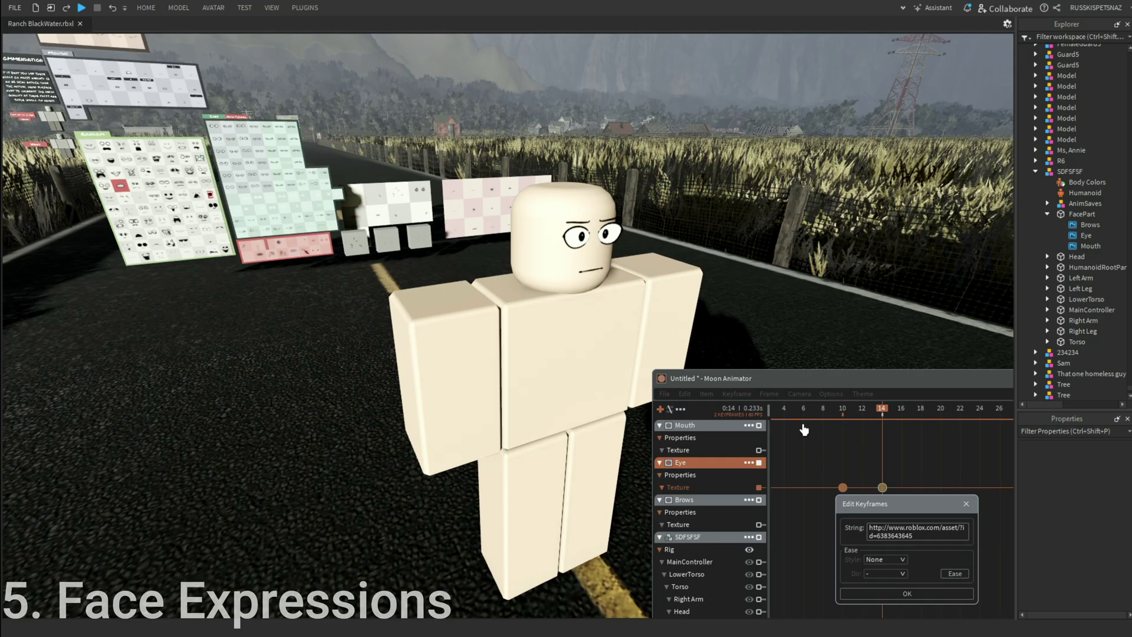
Replace the keyframe's texture URL with the wide round eye decal's URL and confirm.
scroll(683, 279, up, 8)
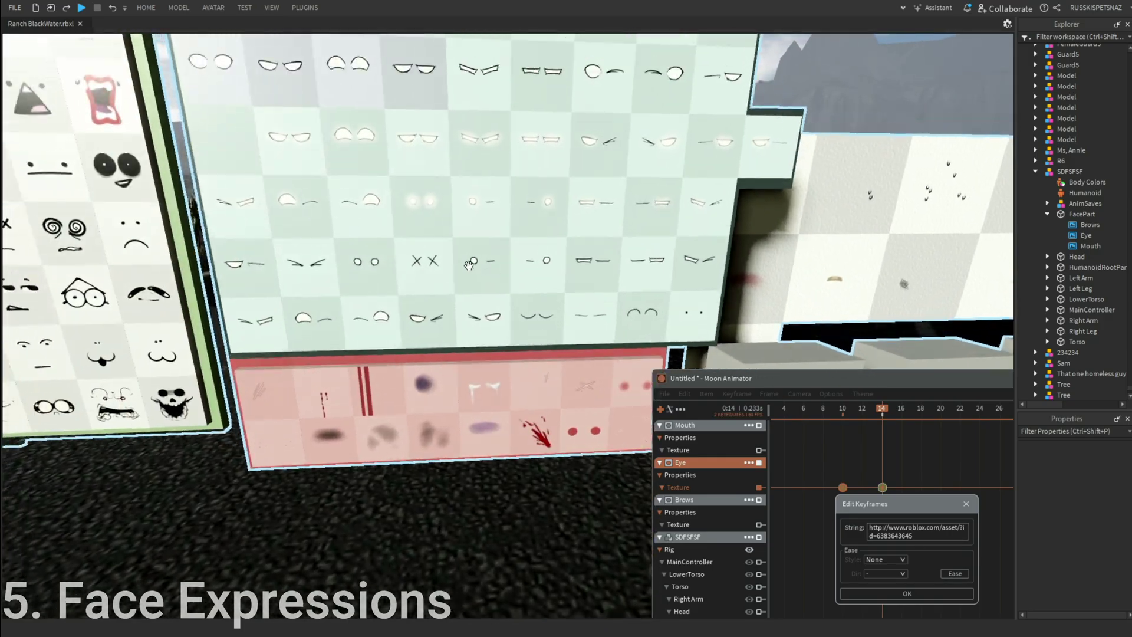
click(342, 311)
click(343, 311)
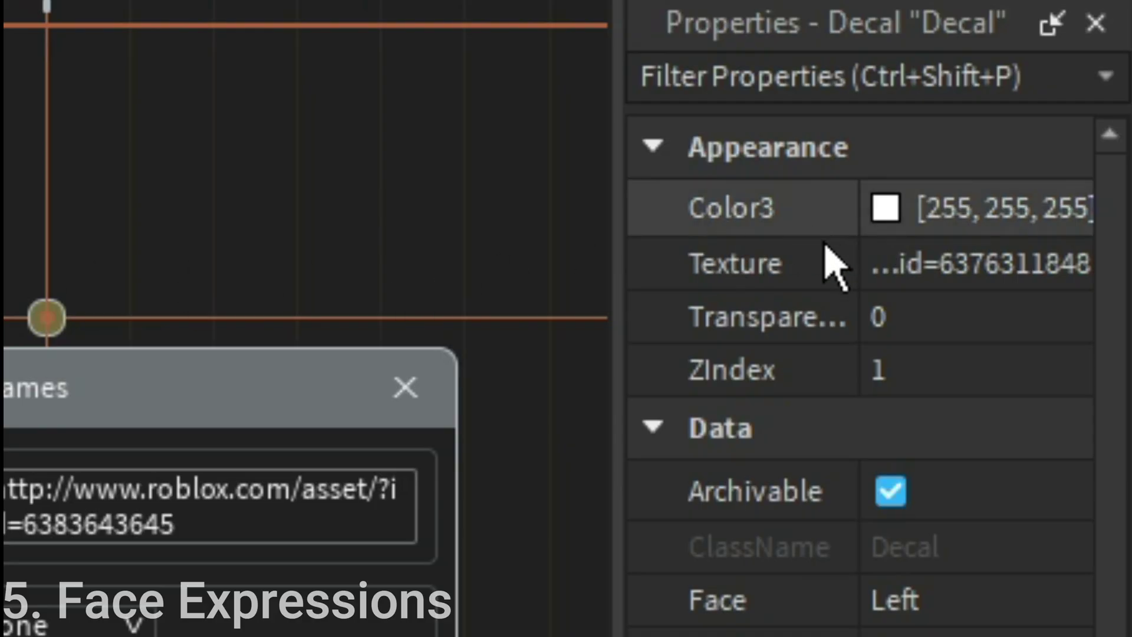
click(1102, 478)
key(ctrl+c)
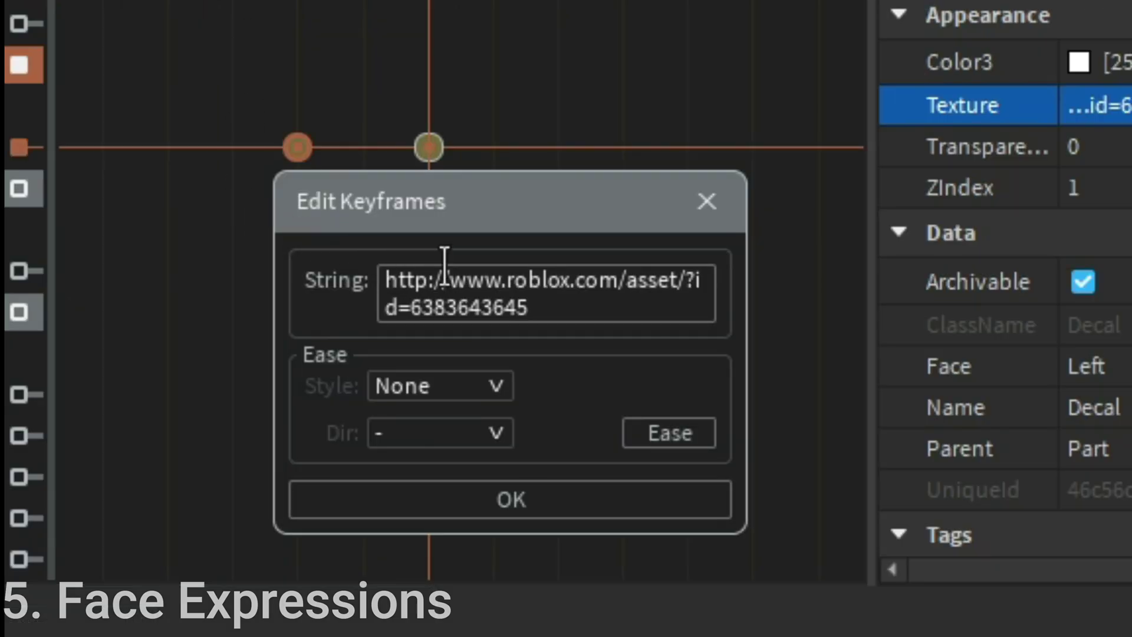
triple_click(480, 283)
key(ctrl+v)
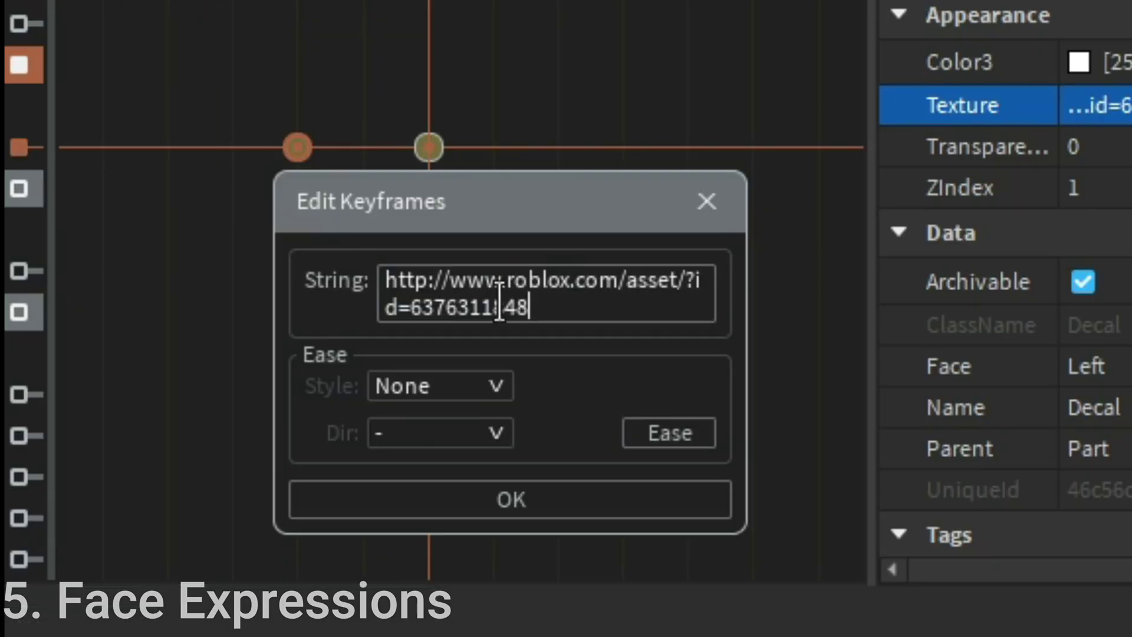
click(508, 512)
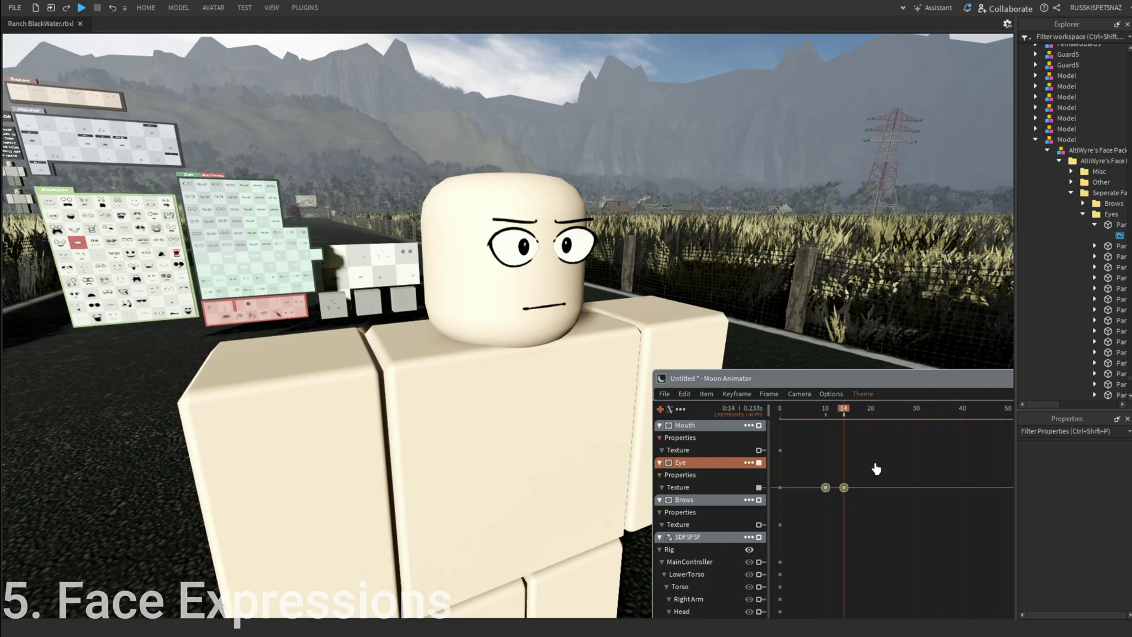
key(s)
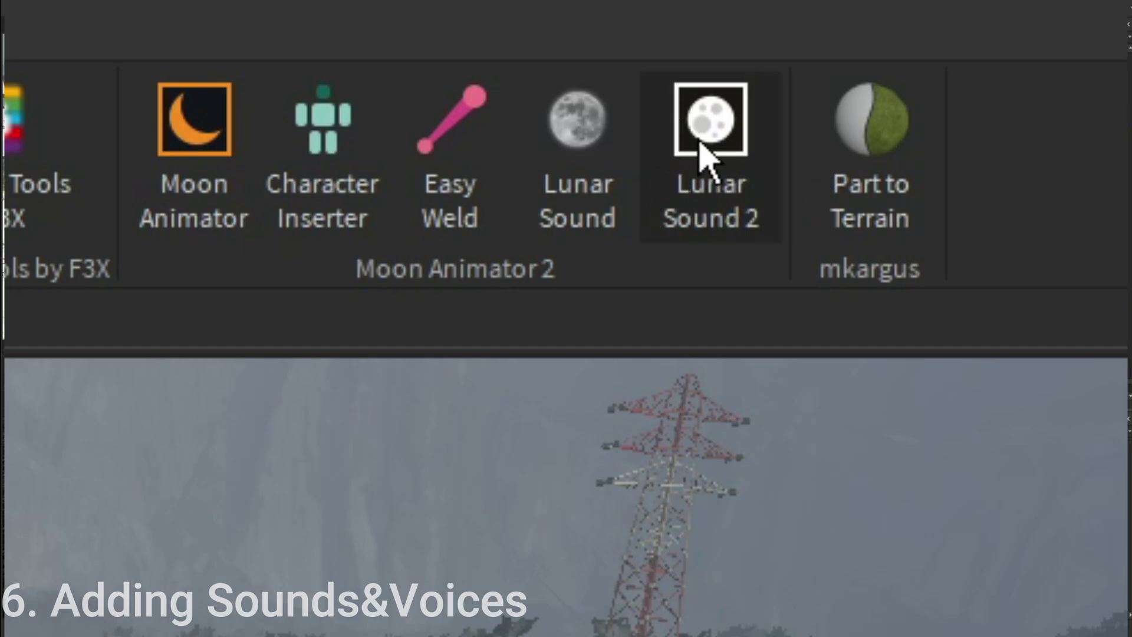
Open Lunar Sound 2 and add a new Sound to the pUNCH thing set.
click(705, 154)
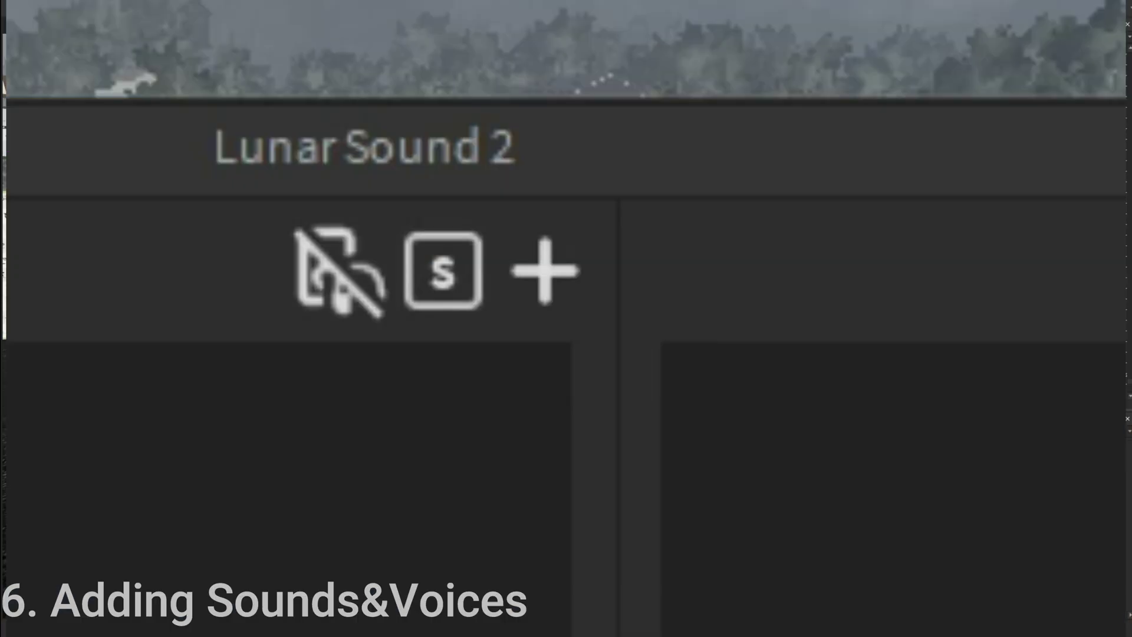
click(540, 272)
right_click(162, 171)
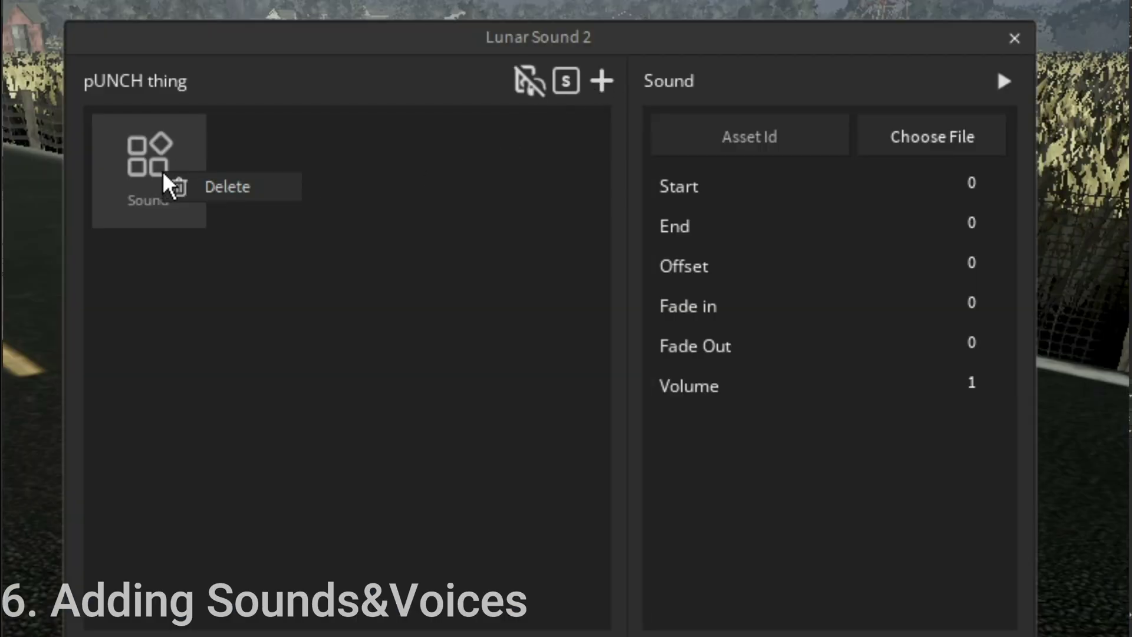
click(532, 302)
Select the new Sound and set its Start time to 0.22.
click(153, 155)
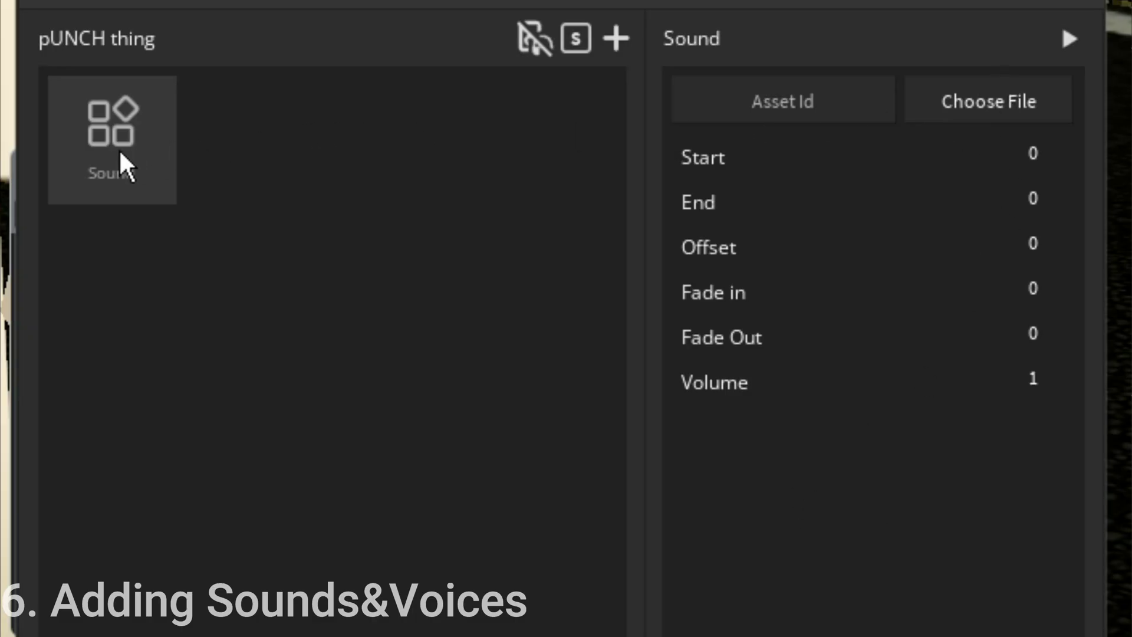
click(238, 291)
click(112, 165)
click(1043, 152)
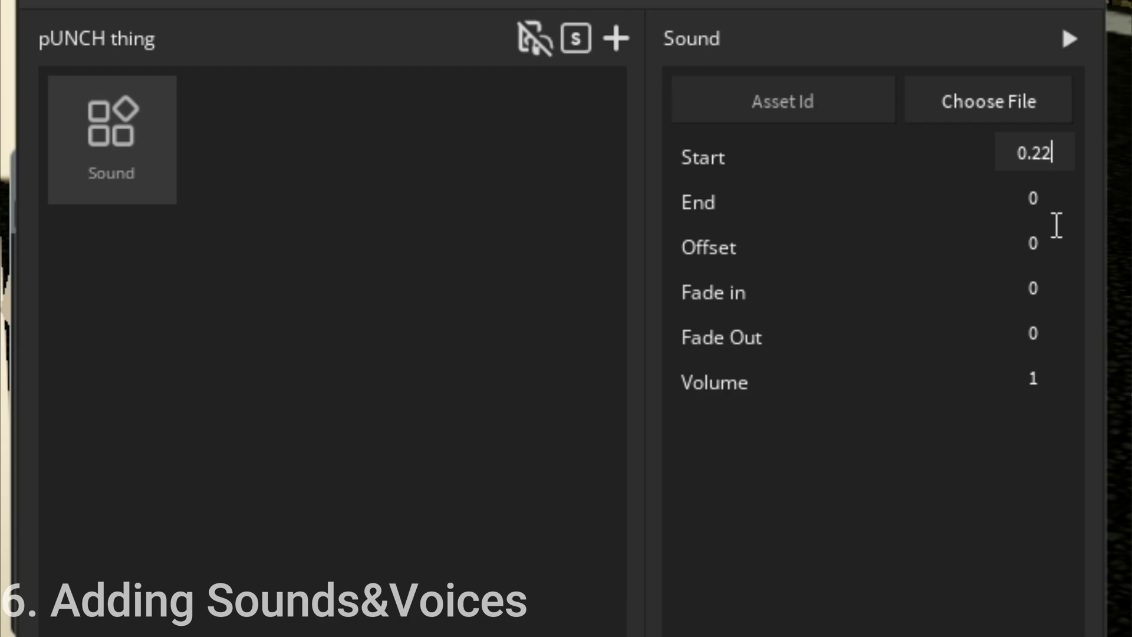
key(Return)
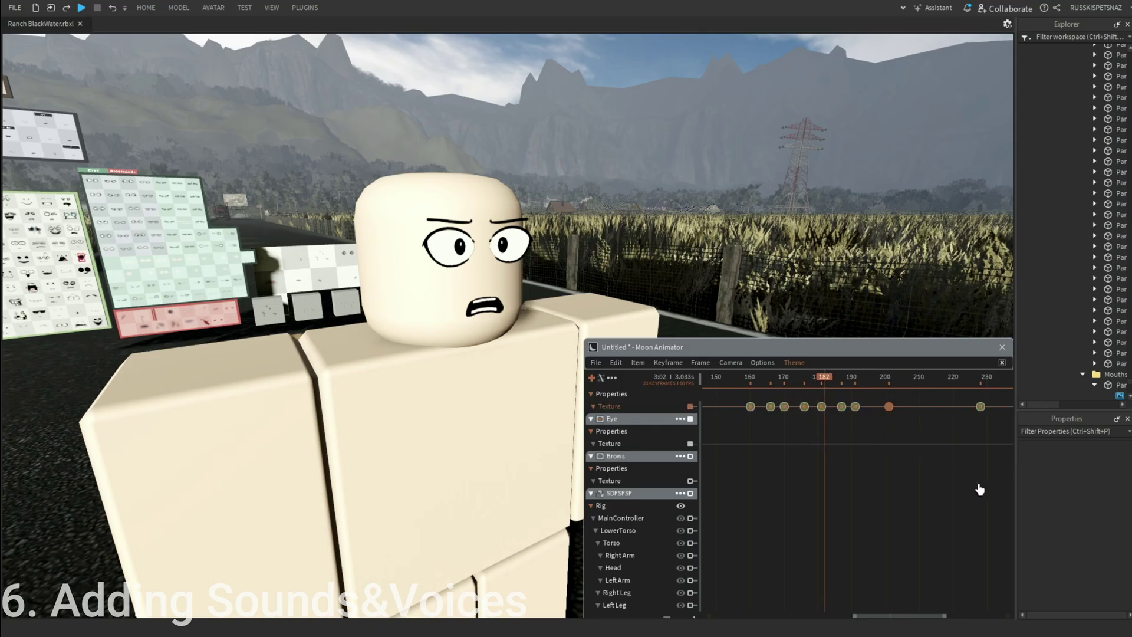
Review the Eye blink track, close Moon Animator, focus on the head and replay the face animation.
scroll(978, 488, down, 3)
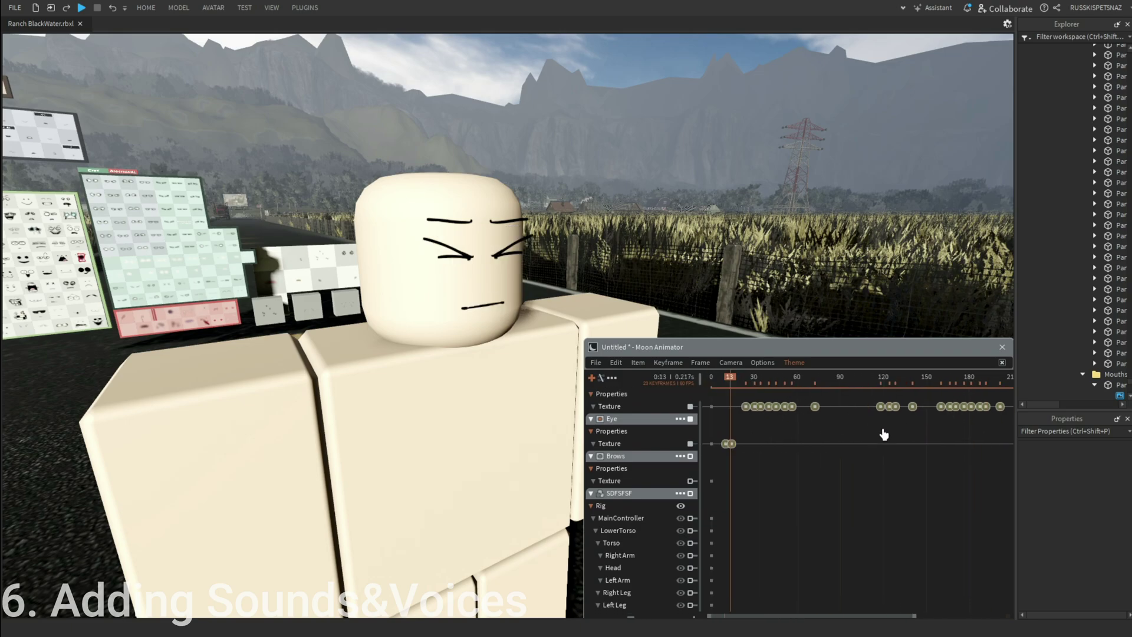
click(904, 382)
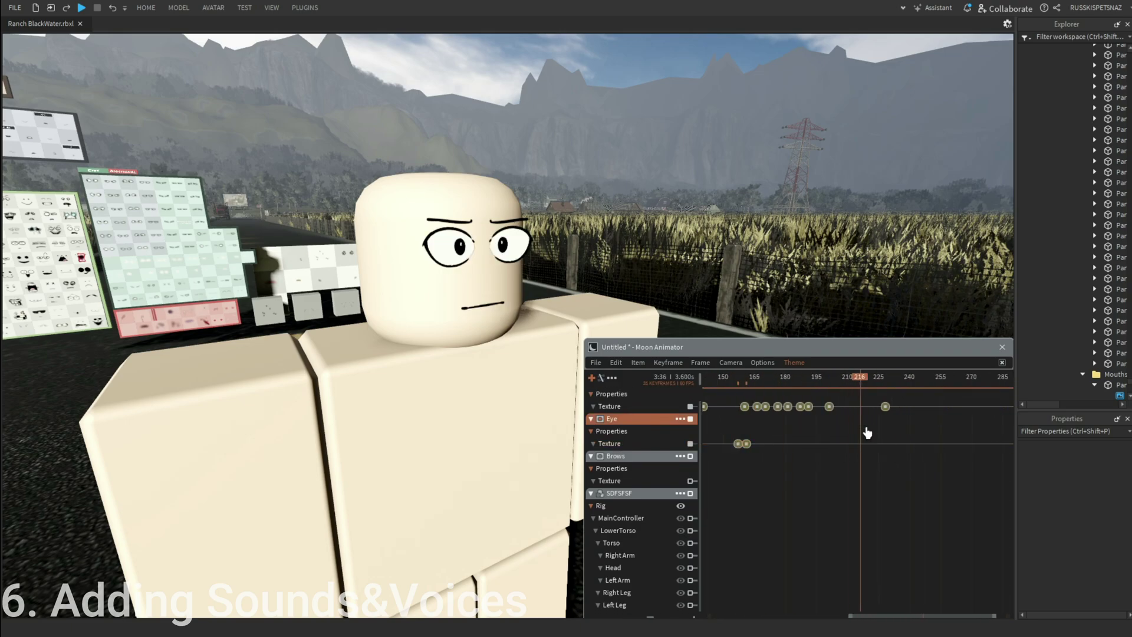
key(f)
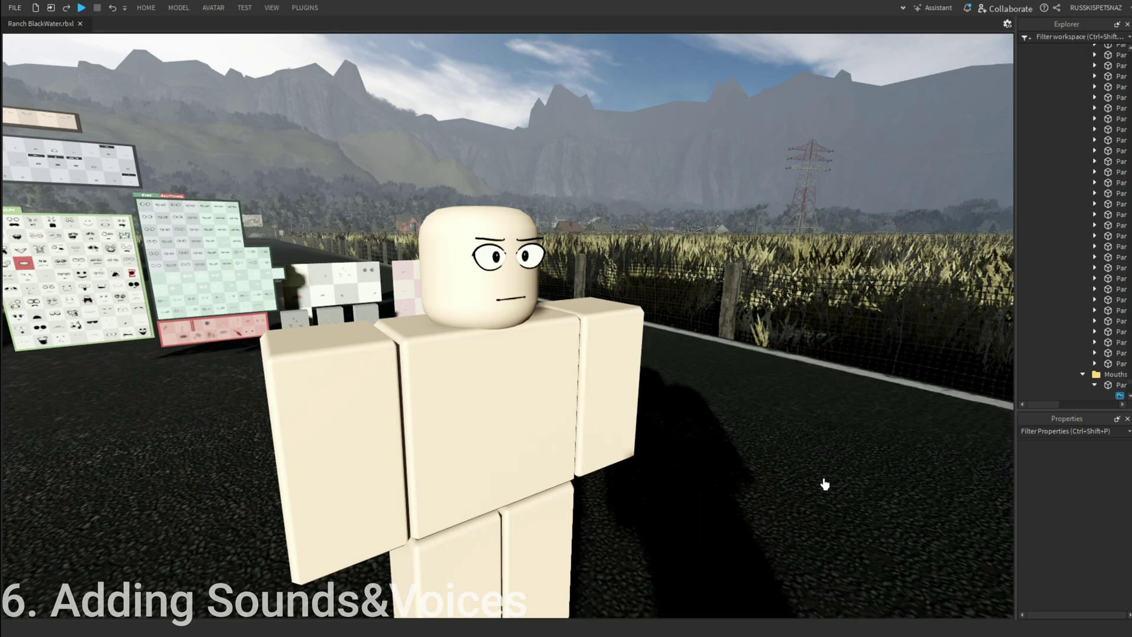
key(space)
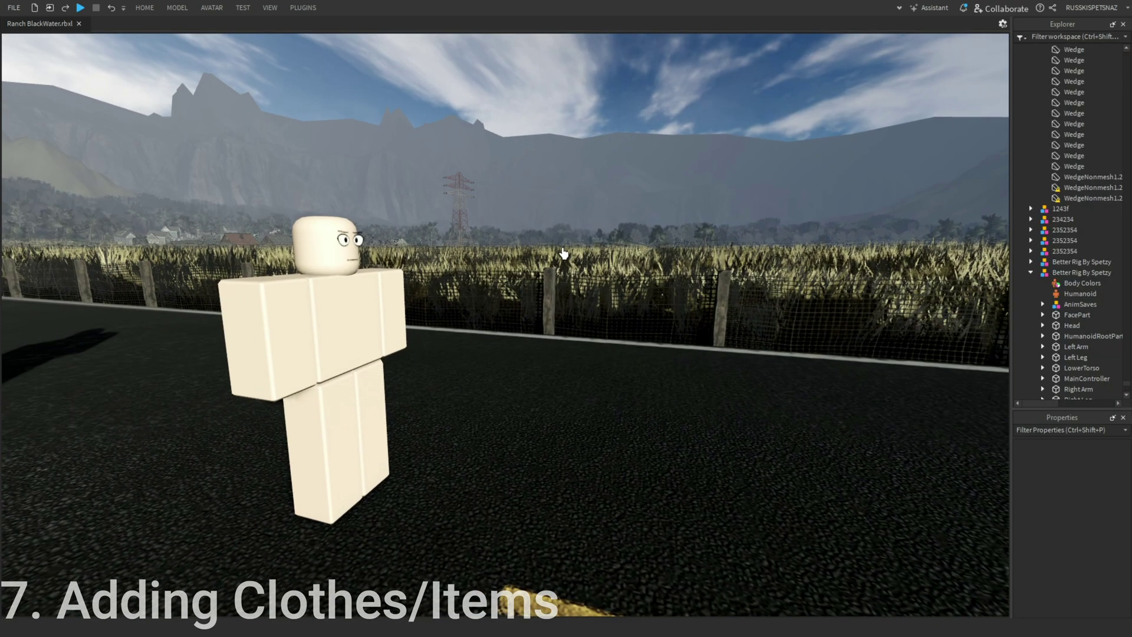
Launch the Catalog Inserter plugin, then bring up the Opera Marketplace classic-shirts results.
click(303, 8)
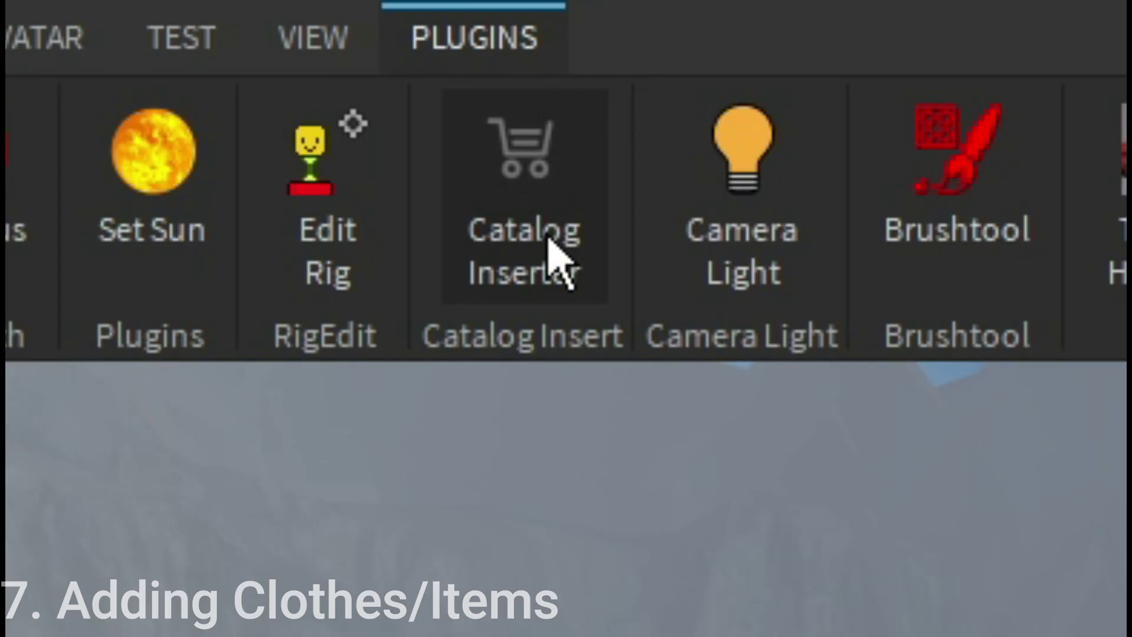
click(549, 251)
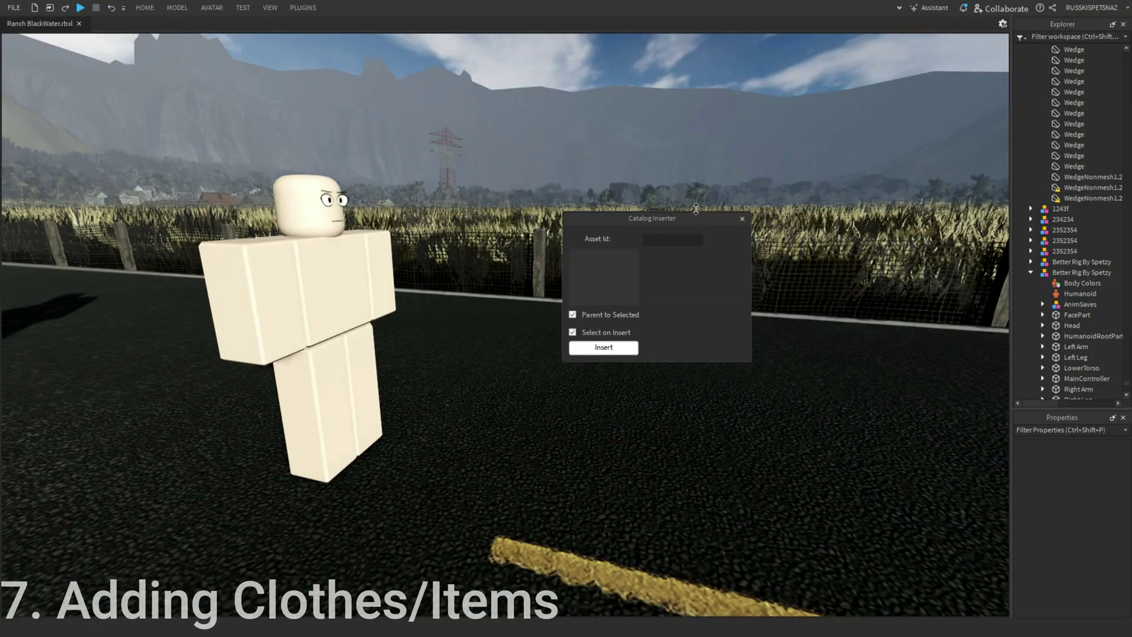
key(alt+Tab)
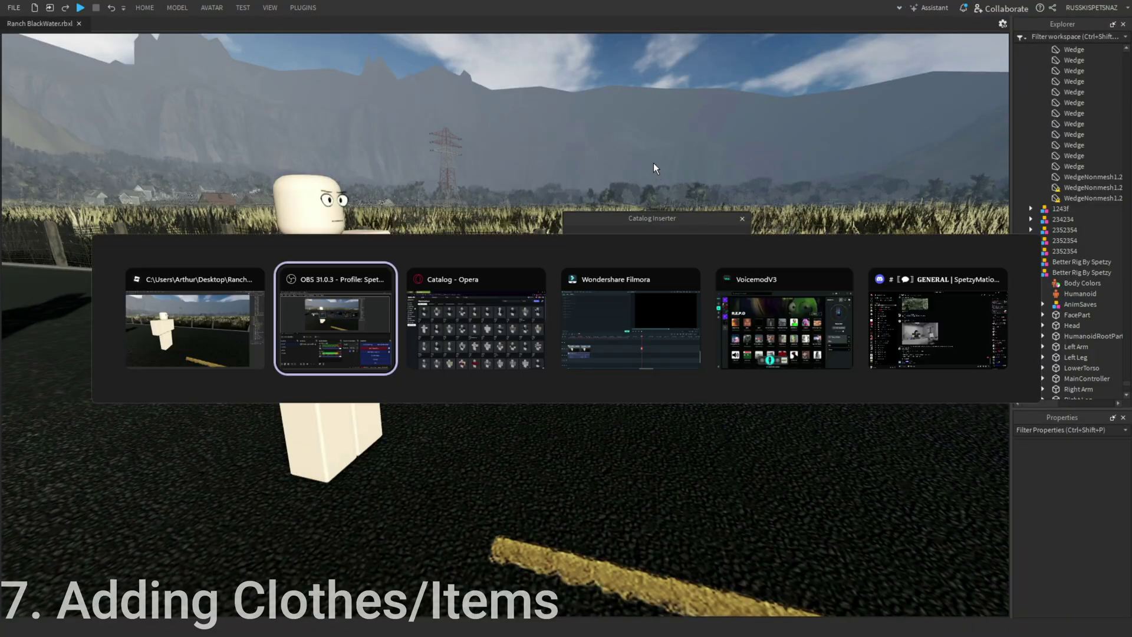
key(alt+Tab)
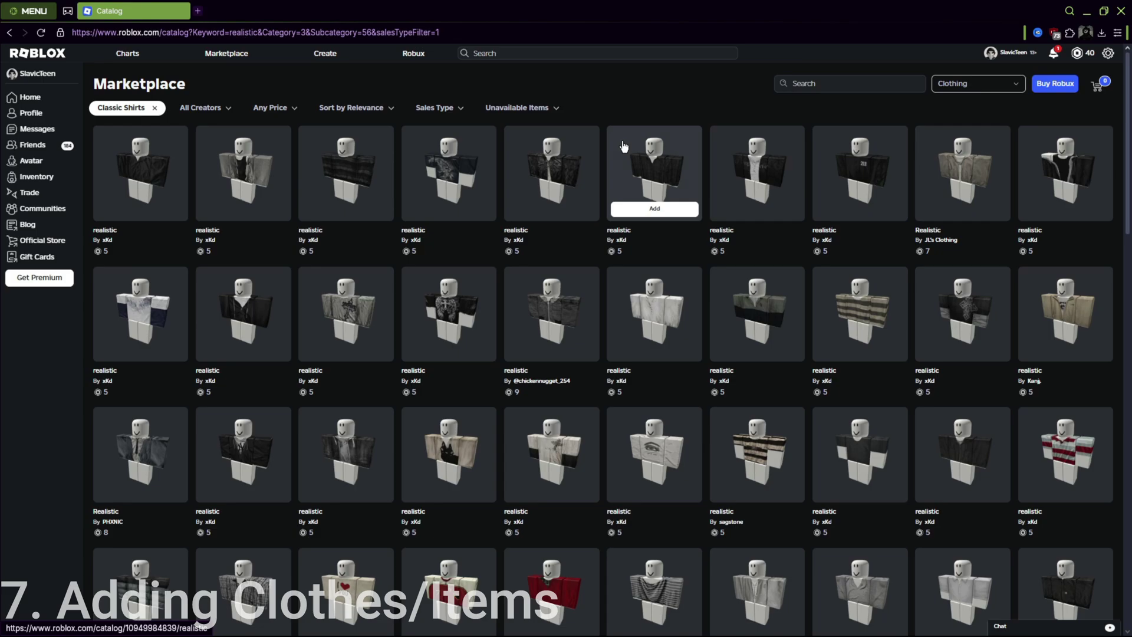
Open the fifth realistic classic shirt's item page in a new Opera tab and view it.
mouse_move(627, 201)
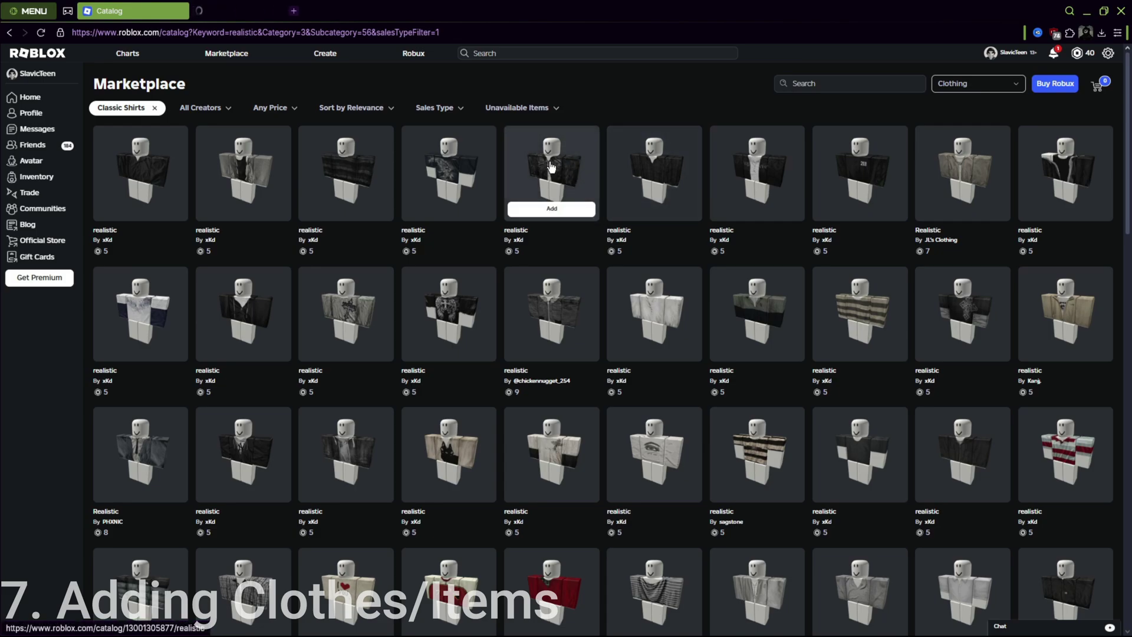
middle_click(551, 168)
click(219, 6)
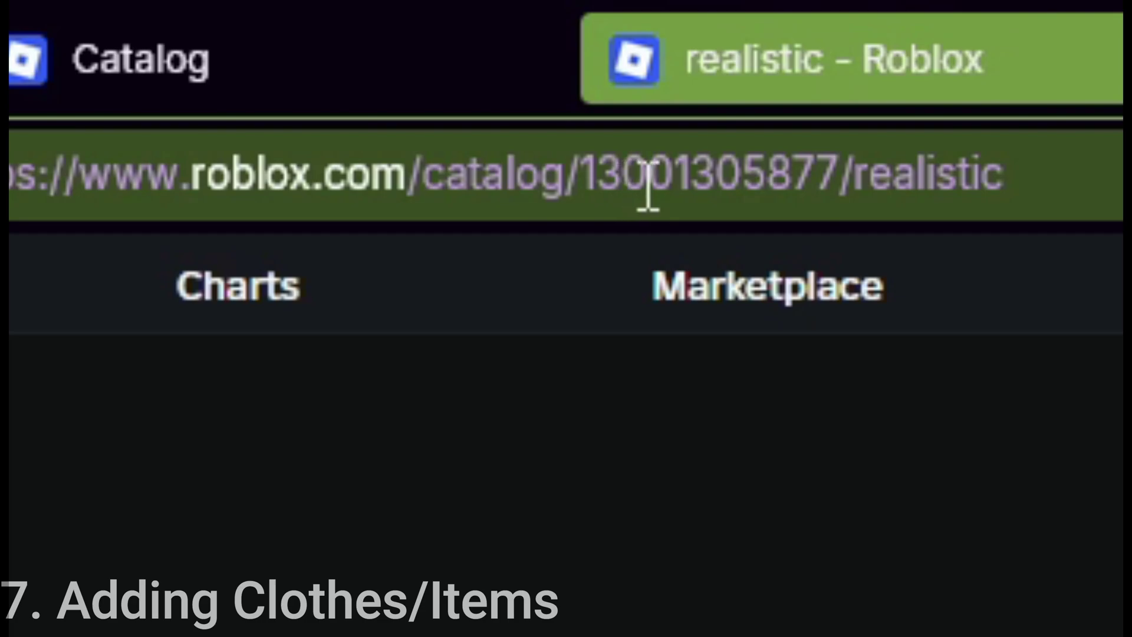
double_click(648, 187)
key(ctrl+c)
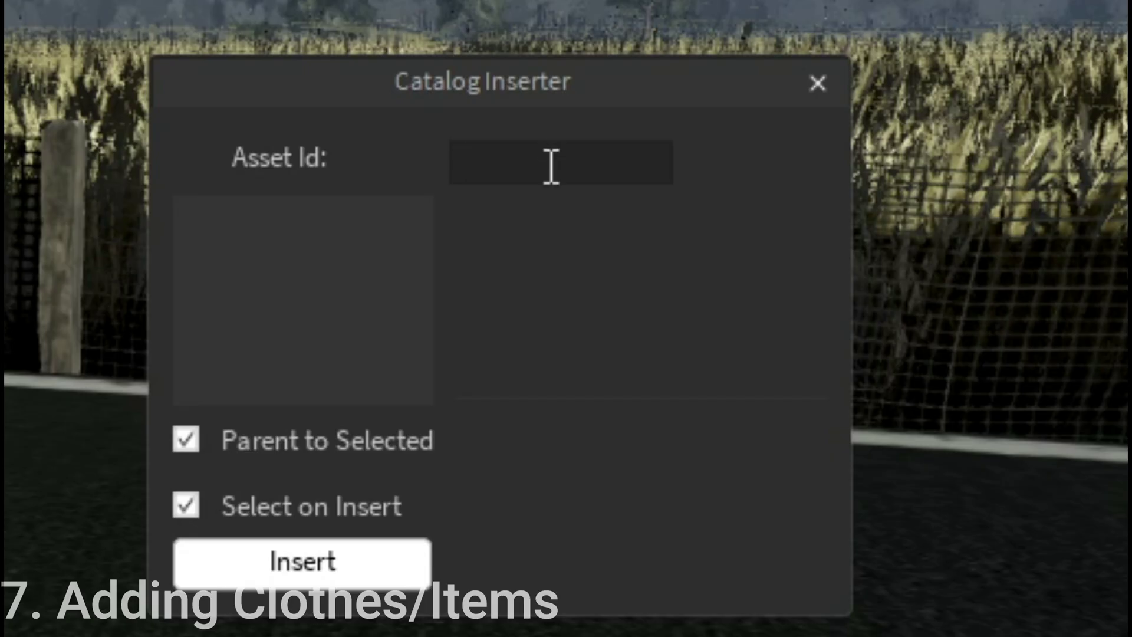
click(551, 167)
key(ctrl+v)
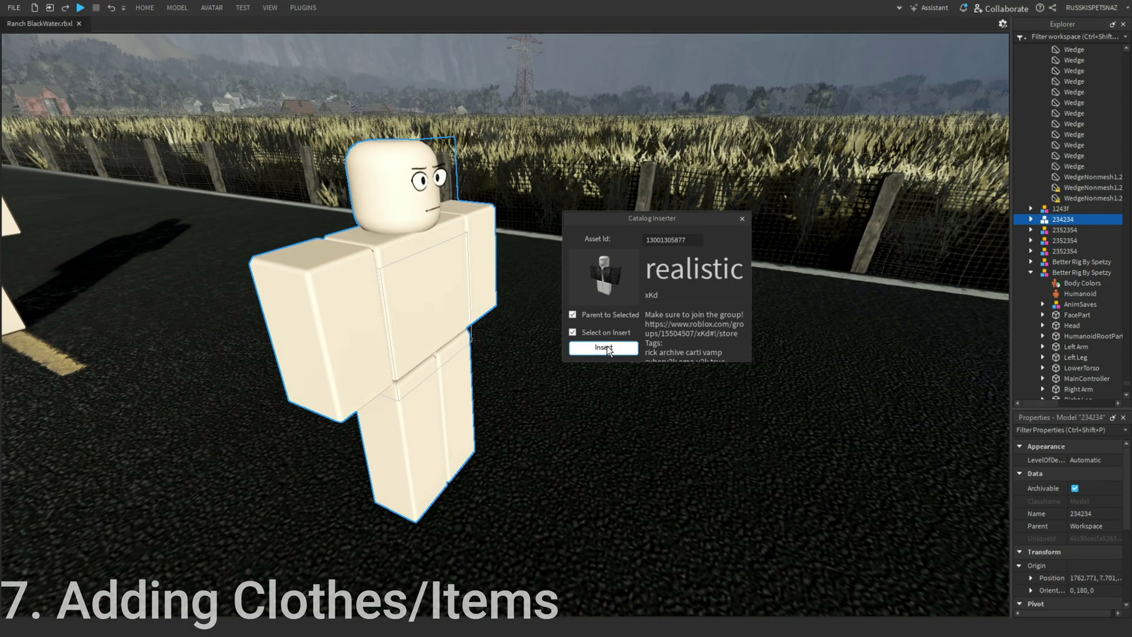
click(607, 345)
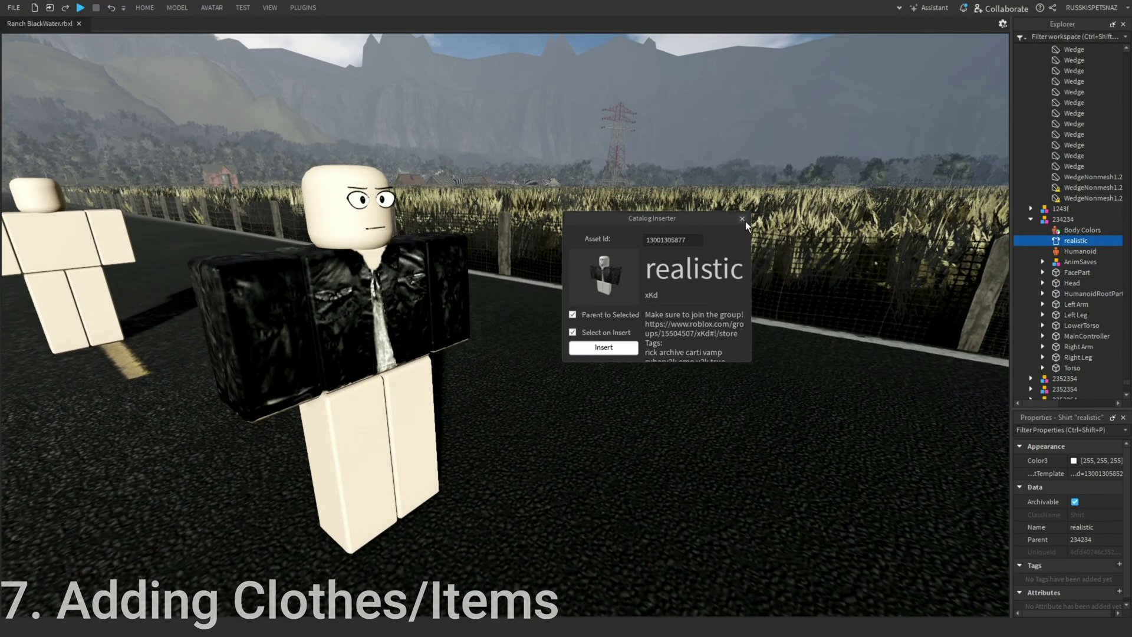